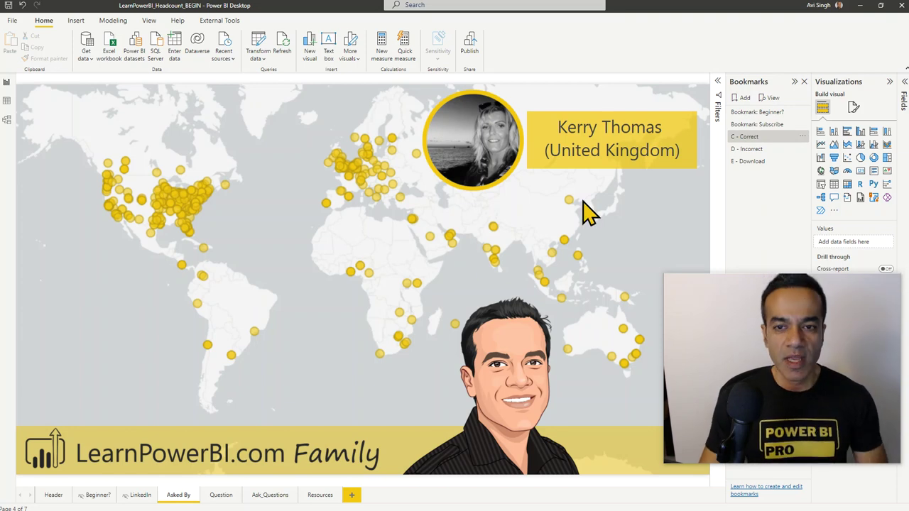
- Show the Question page and view the Total Headcount by MonthYear chart in focus mode before returning to the report
left_click(221, 496)
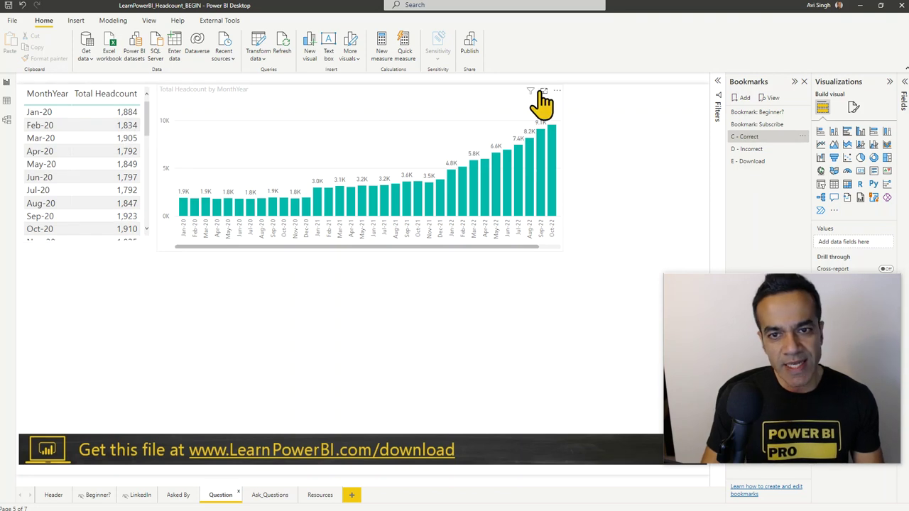
left_click(544, 92)
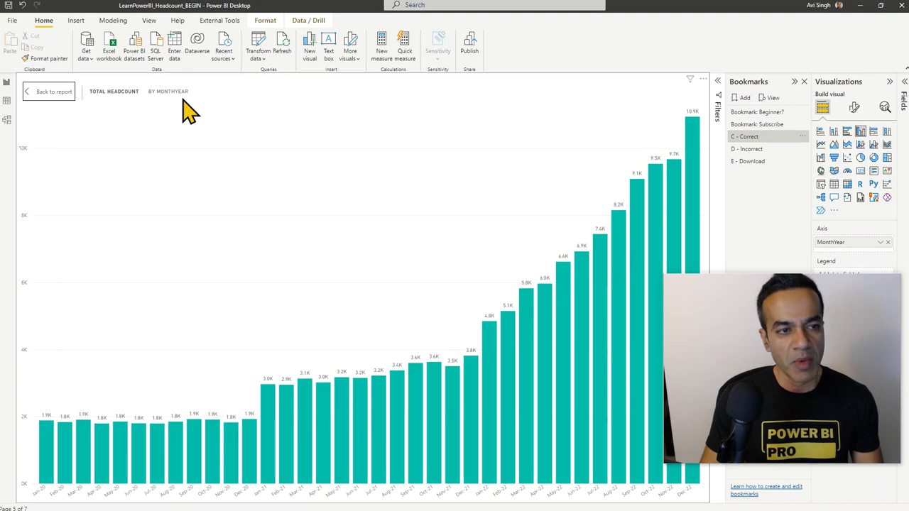
left_click(54, 91)
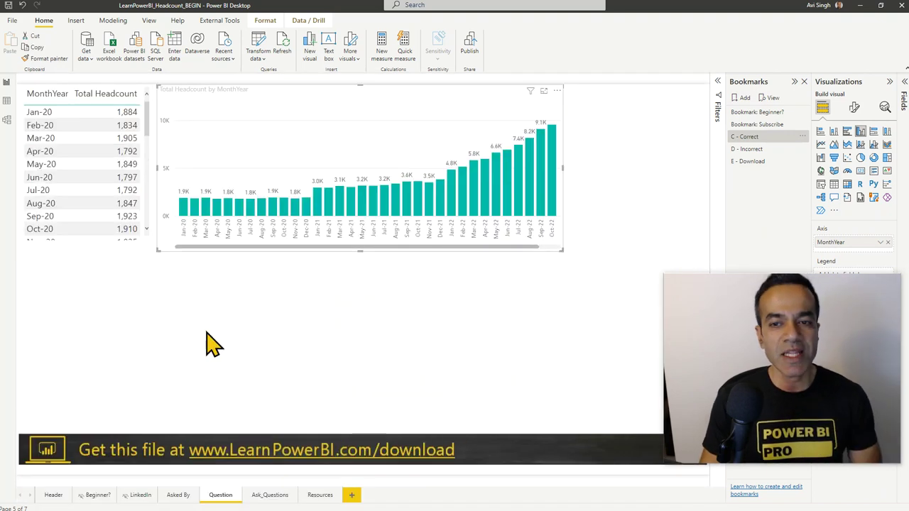
- Apply the D - Incorrect bookmark and inspect the Dec-22 column's value in the Total Headcount by MonthYear chart
left_click(763, 150)
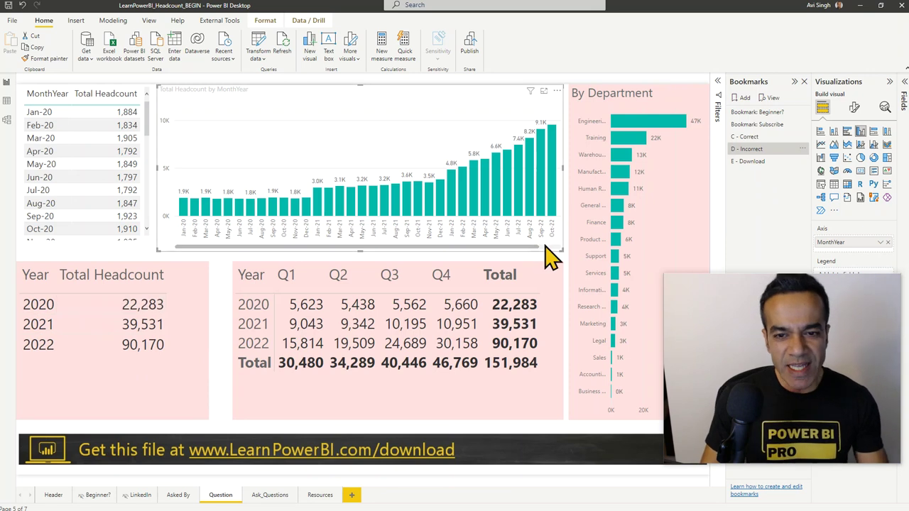
scroll(546, 248, "down", 2)
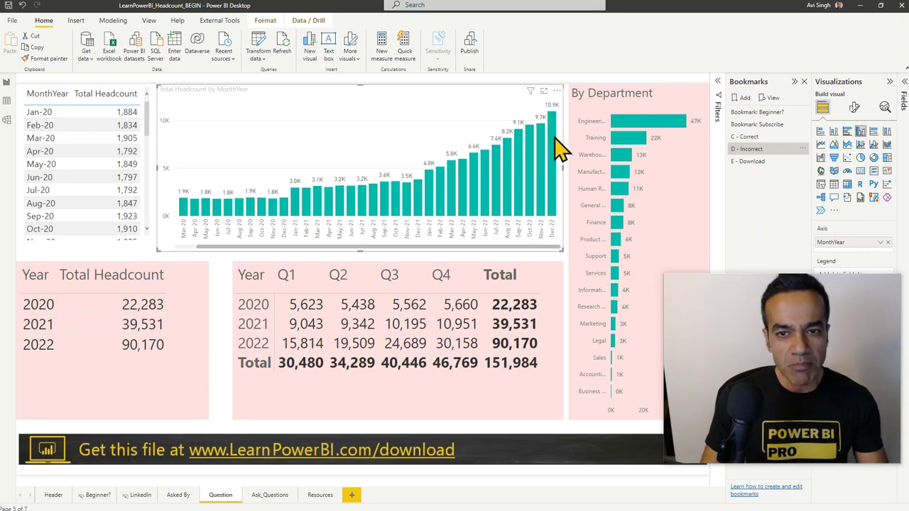
mouse_move(561, 149)
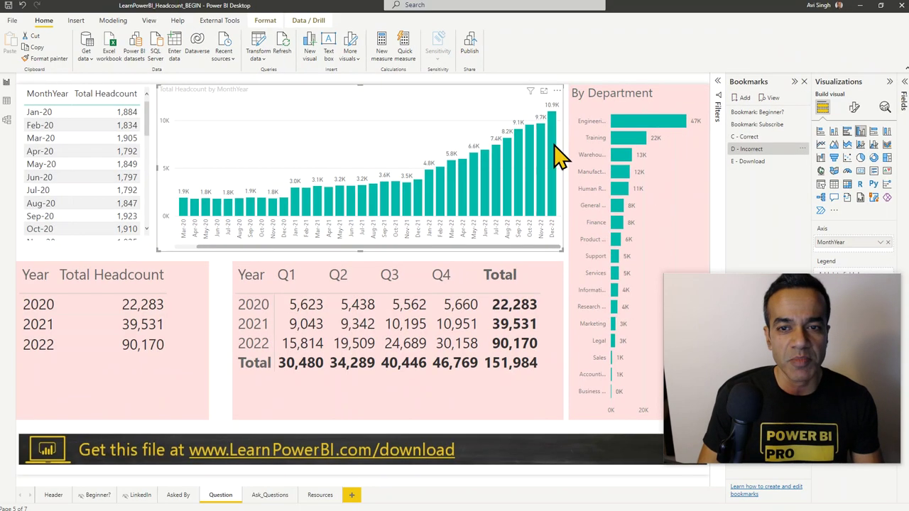
mouse_move(424, 163)
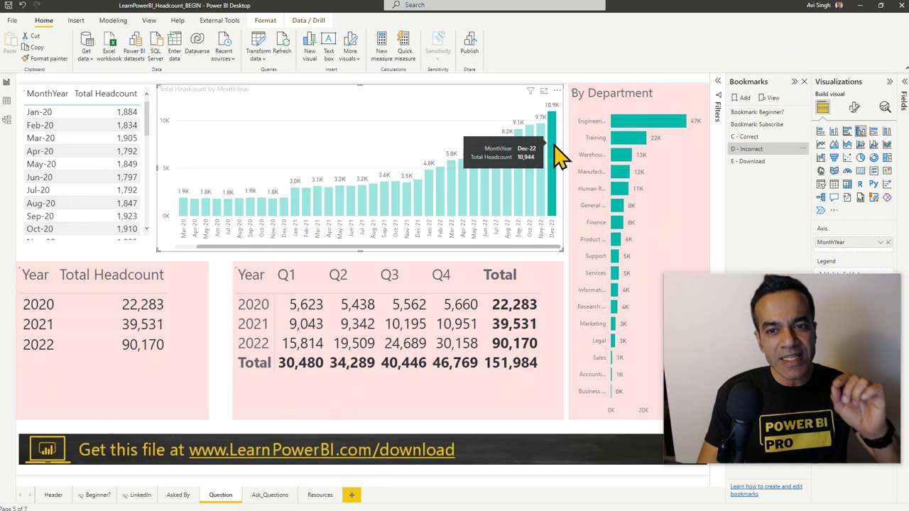
- Cross-filter the Question page by the Dec-22 column, clear that selection and examine the yearly and quarterly headcount totals
left_click(553, 149)
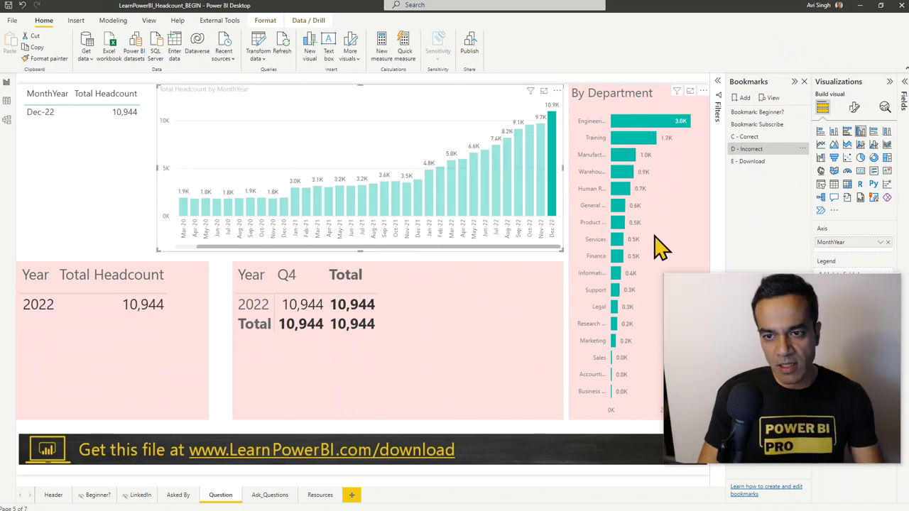
left_click(490, 128)
left_click(128, 350)
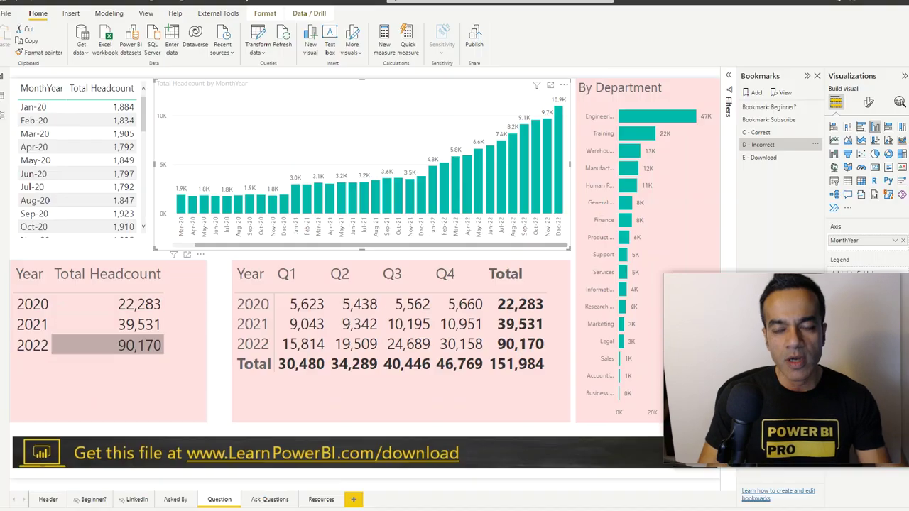
left_click(498, 305)
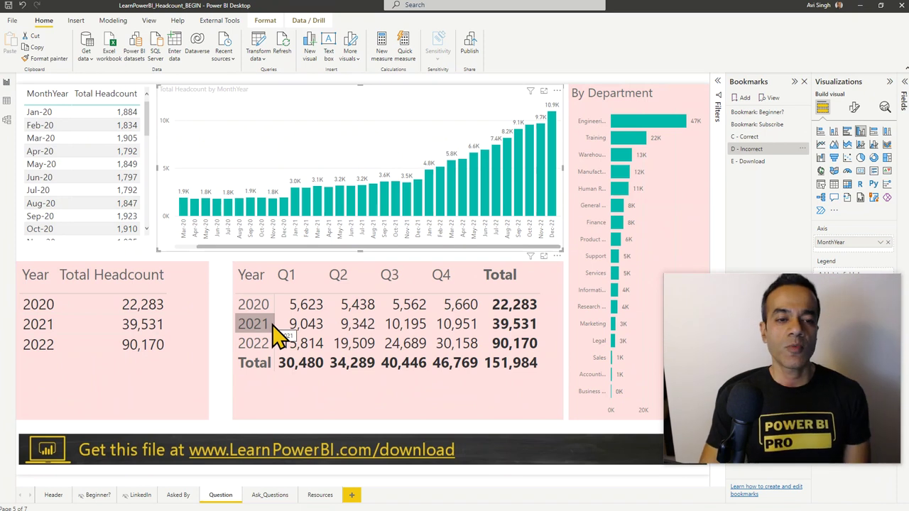
- Show the Beginner? page with Bookmark: Subscribe applied, and return to the Question page by way of Asked By and Ask_Questions
left_click(98, 495)
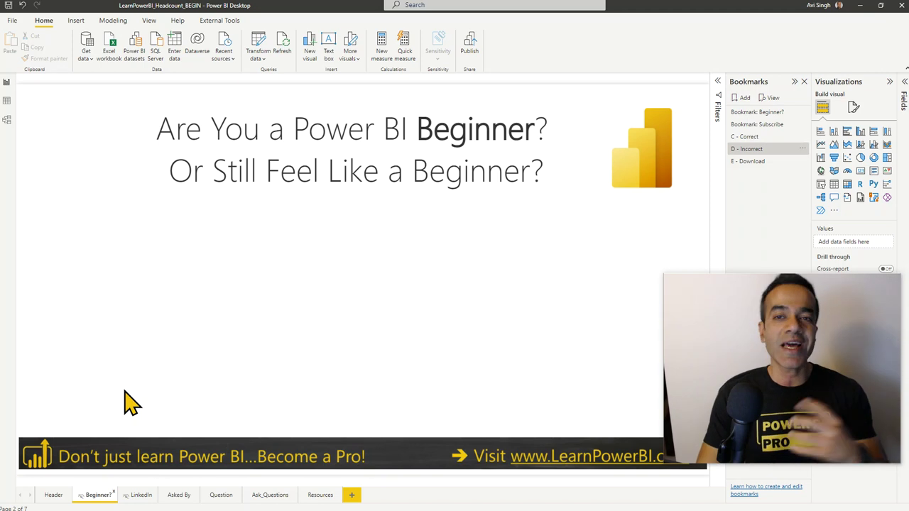
left_click(759, 125)
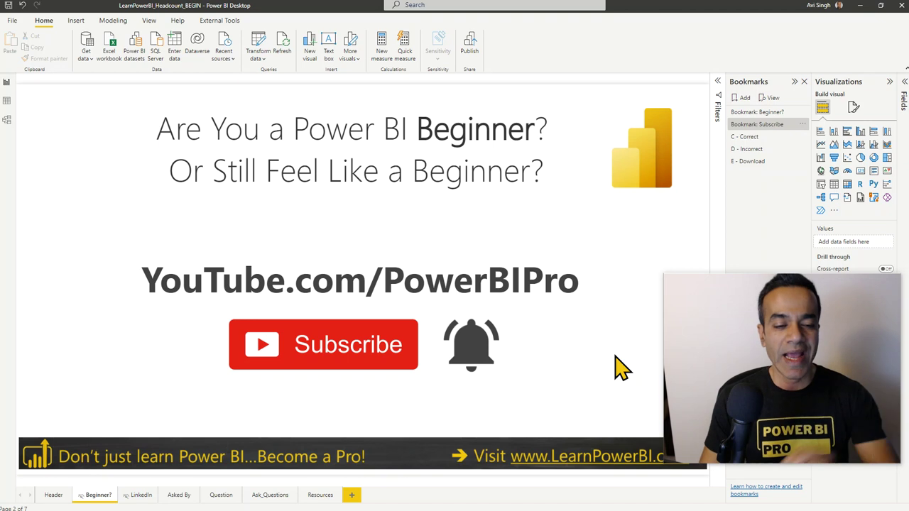
left_click(178, 497)
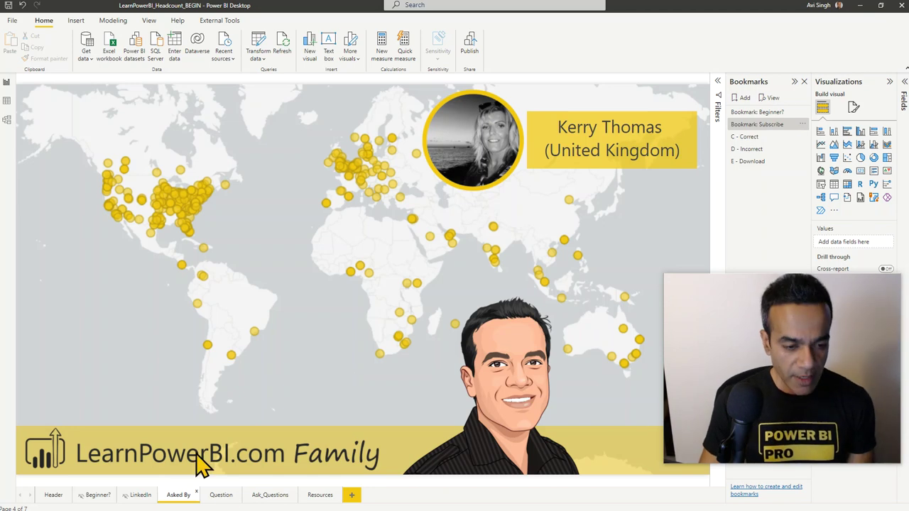
left_click(222, 495)
left_click(266, 496)
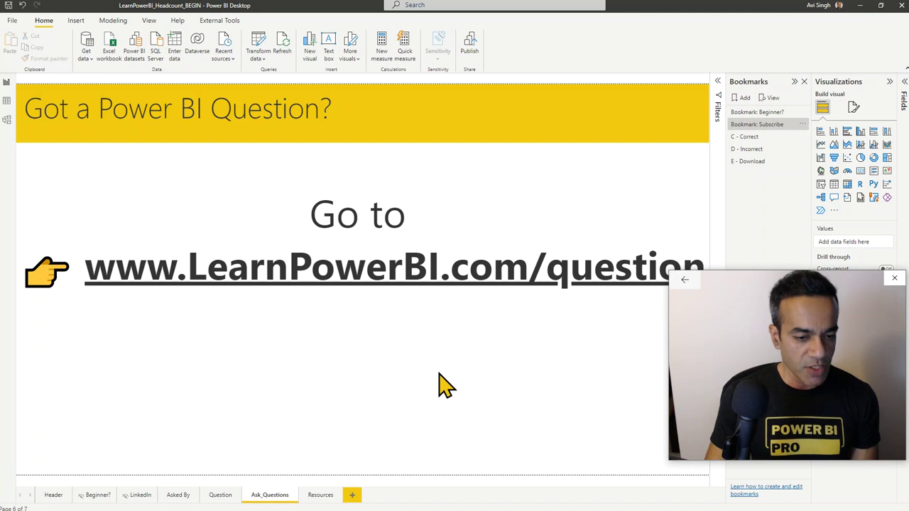
left_click(221, 498)
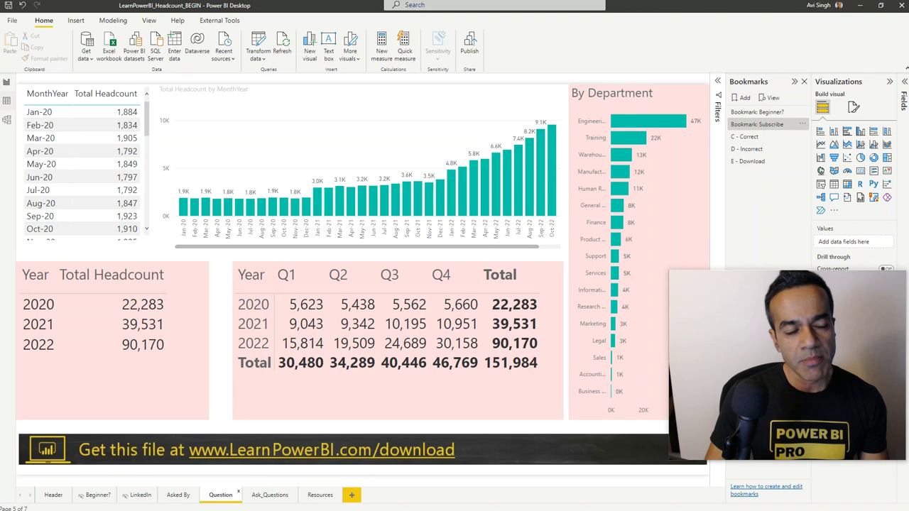
- View the Headcount table's data and examine its Department, Month and Headcount columns
left_click(7, 100)
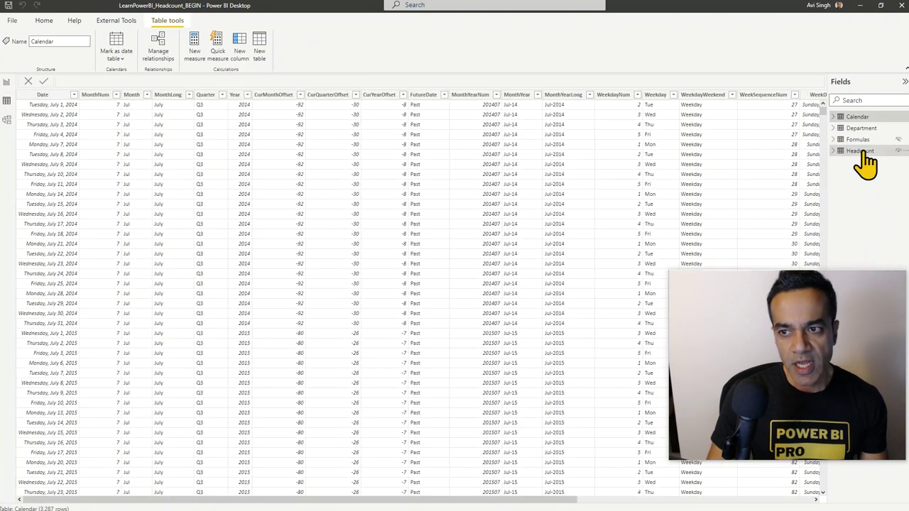
left_click(860, 150)
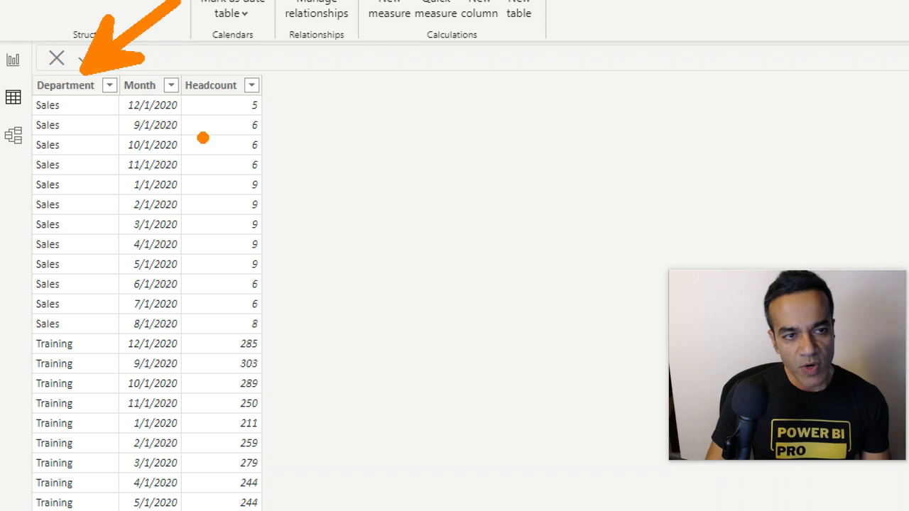
left_click(188, 146)
left_click(190, 164)
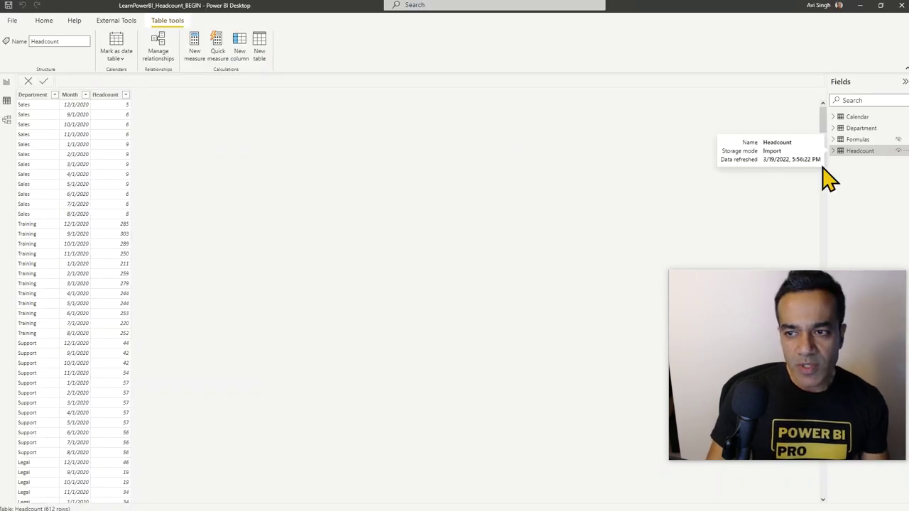
- Review the table relationships in the model diagram and view the Department table's data
left_click(6, 82)
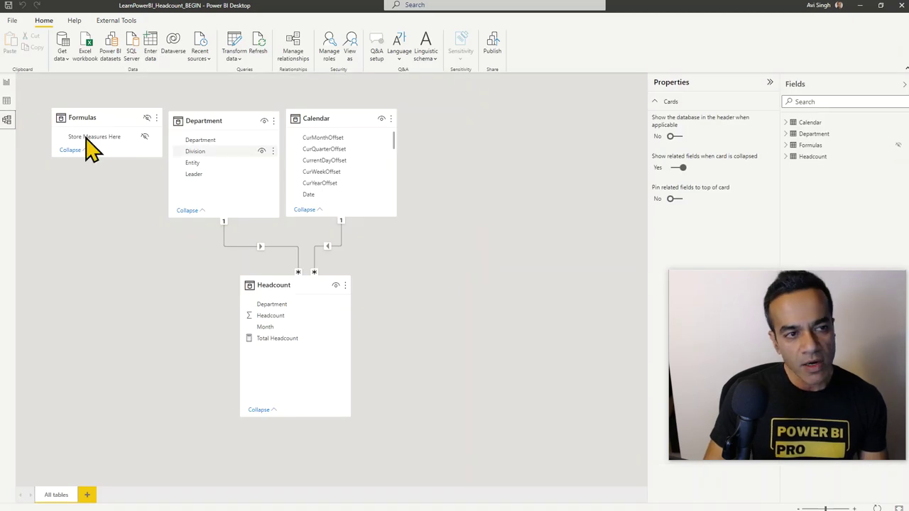
left_click(7, 101)
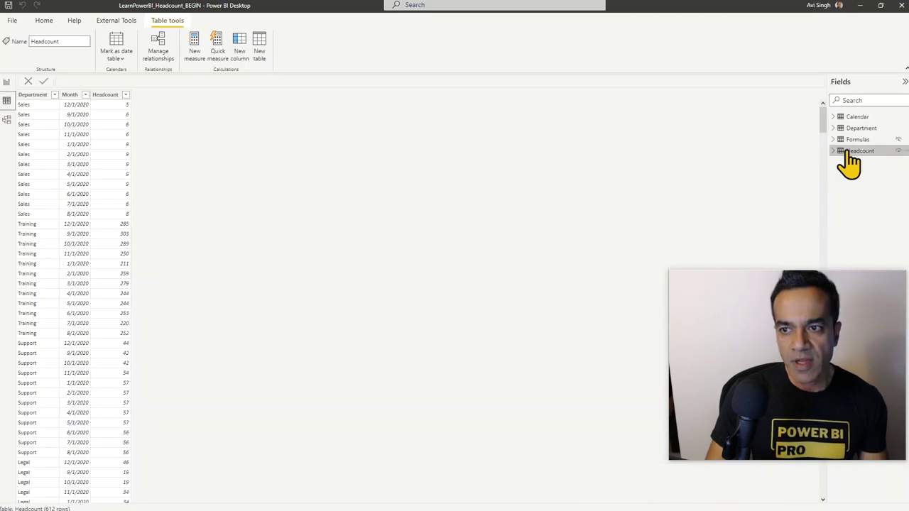
left_click(863, 128)
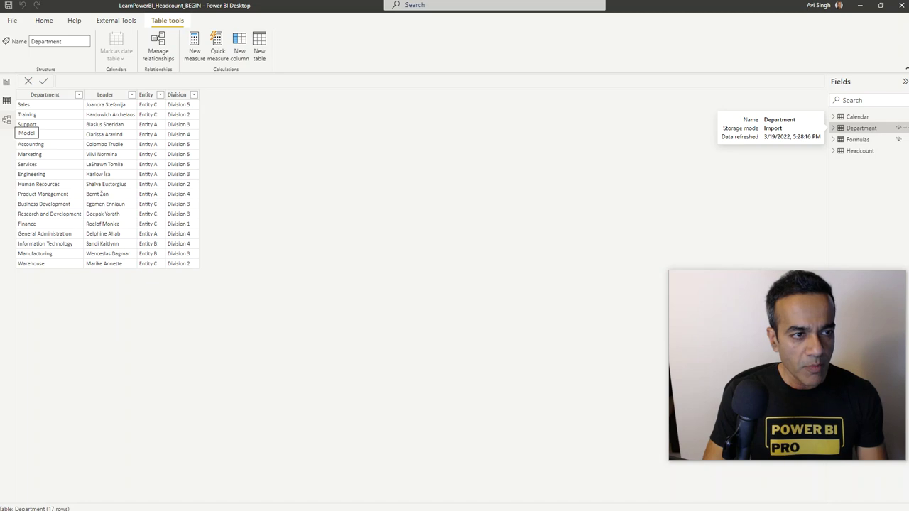
- Inspect the filter values of the Department and Month columns in the Headcount table without filtering anything
left_click(869, 150)
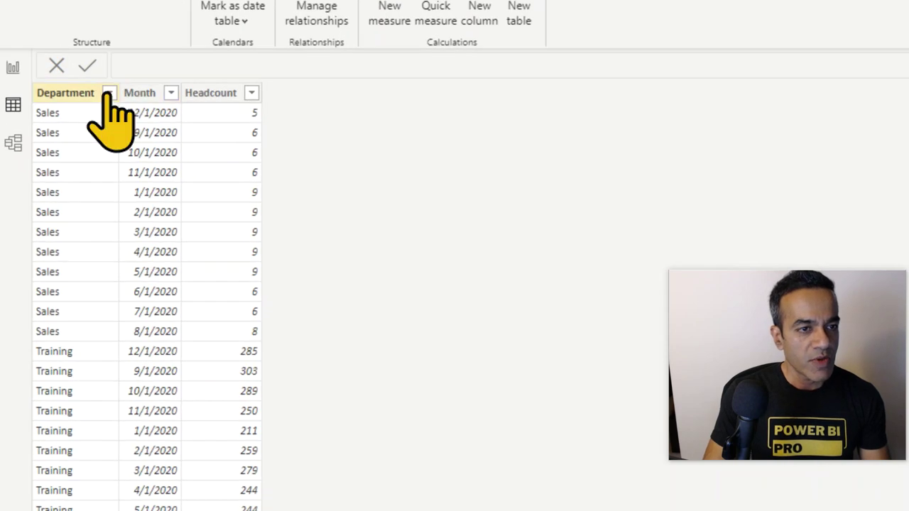
left_click(109, 93)
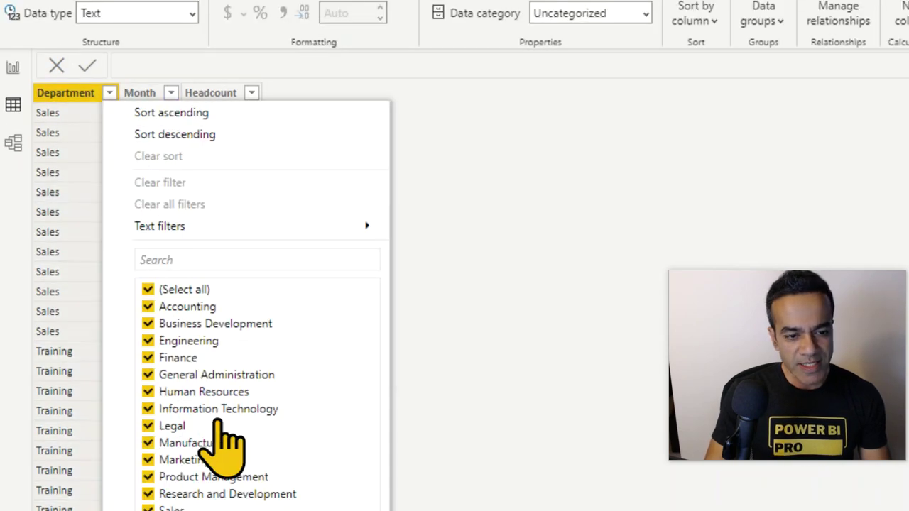
left_click(172, 94)
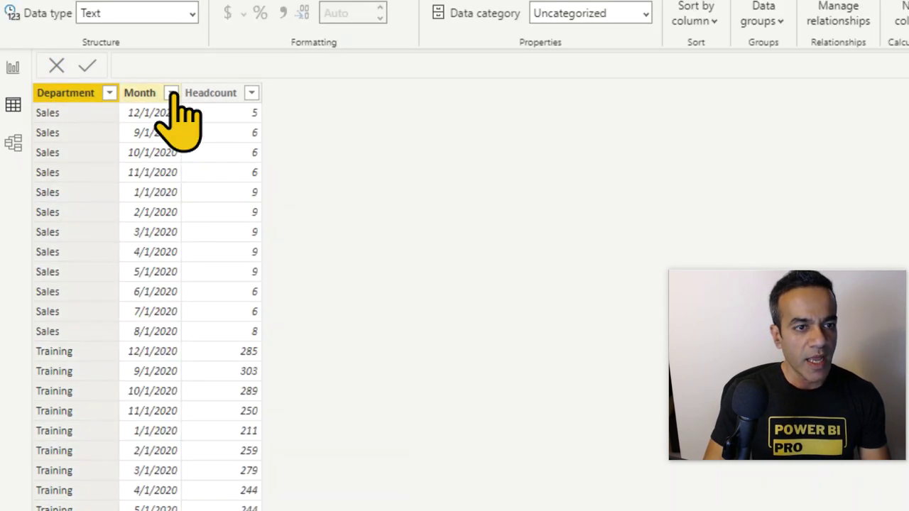
left_click(172, 94)
left_click(582, 250)
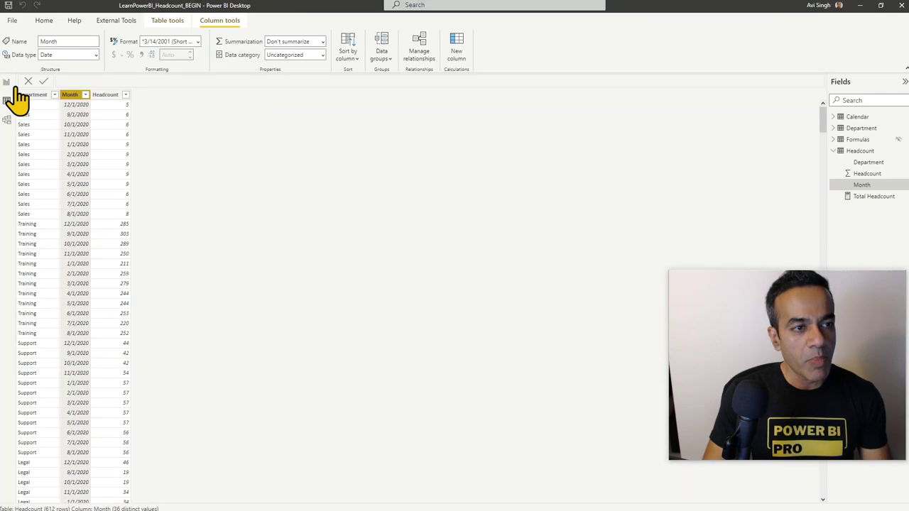
- Return to the Question report page, examine the quarterly matrix totals and select the Total Headcount by Year table
left_click(8, 84)
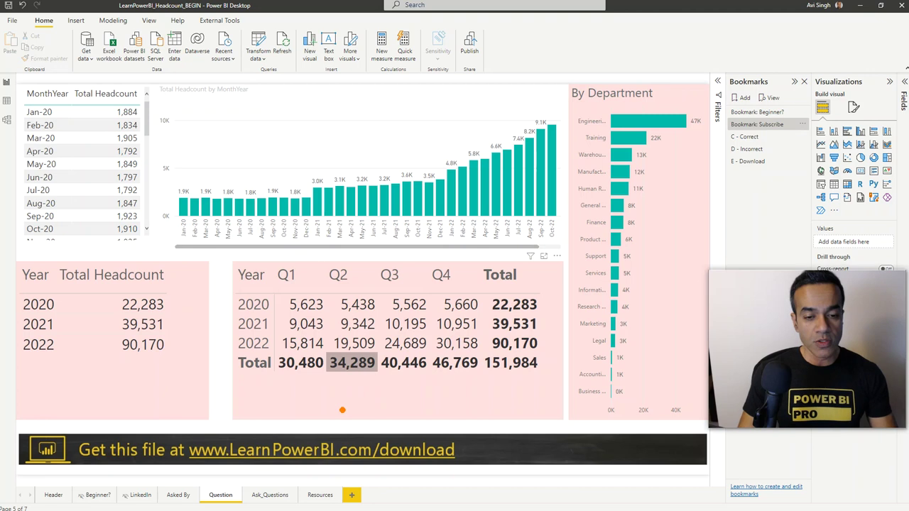
left_click_drag(331, 431, 389, 268)
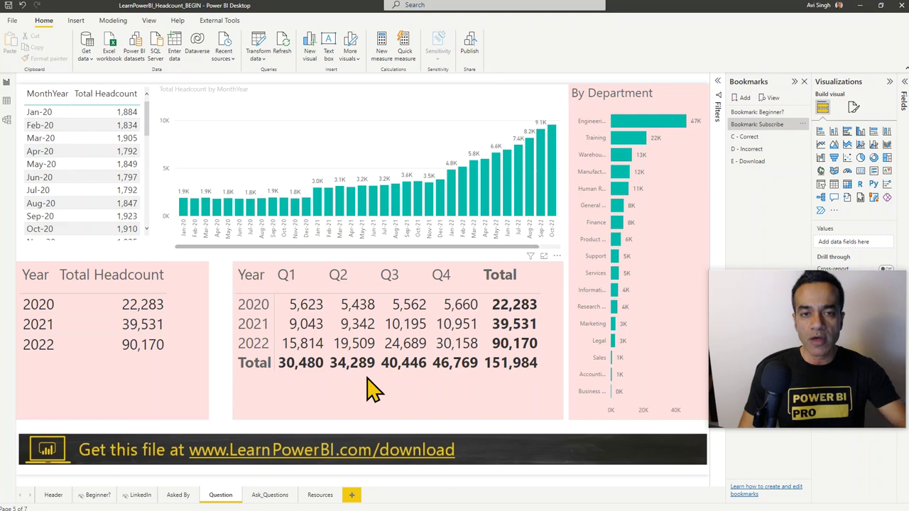
left_click(173, 399)
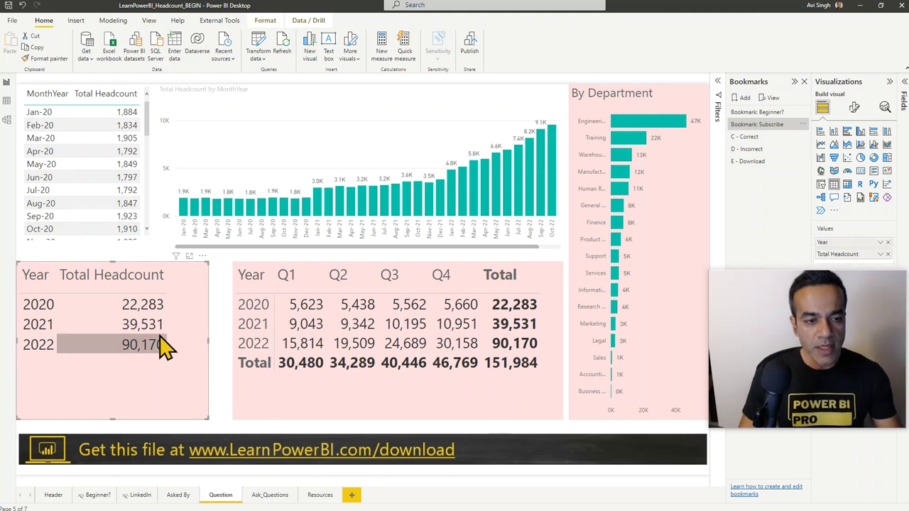
- Show the model's fields, collapse the bookmarks list and display the formula of the Headcount table's Total Headcount measure
left_click(902, 103)
left_click(725, 83)
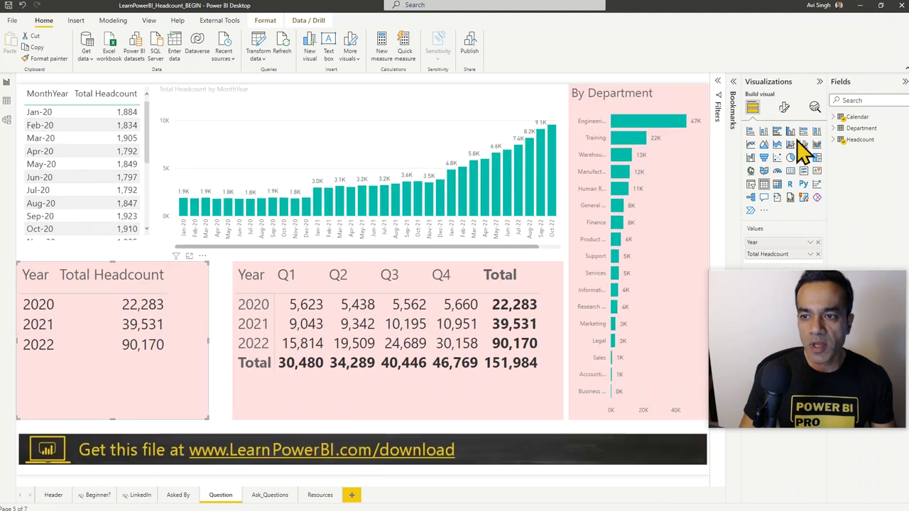
left_click(840, 141)
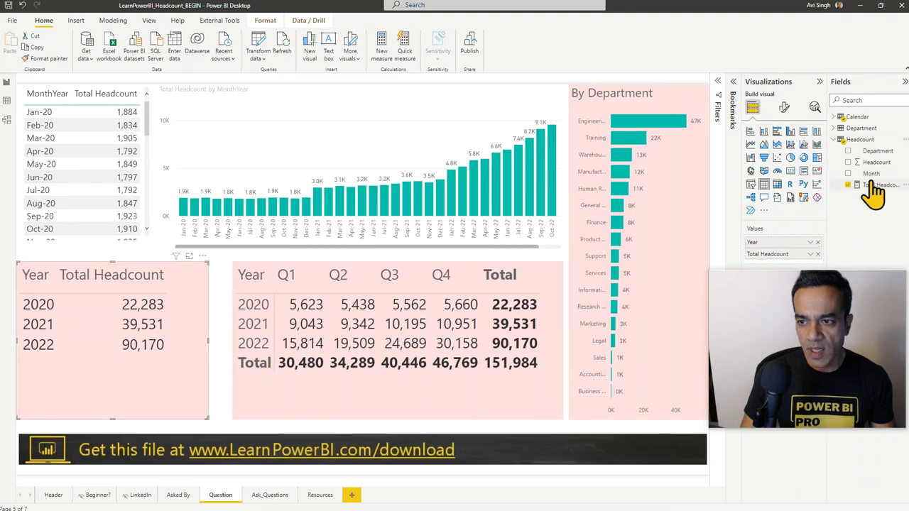
left_click(863, 186)
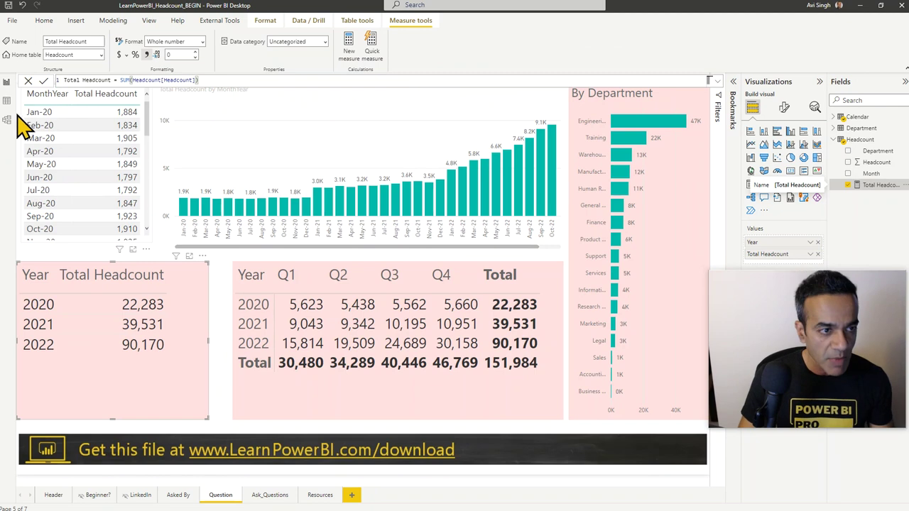
- Filter the Headcount table's Month column in the data view to show only 1/1/2020
left_click(7, 100)
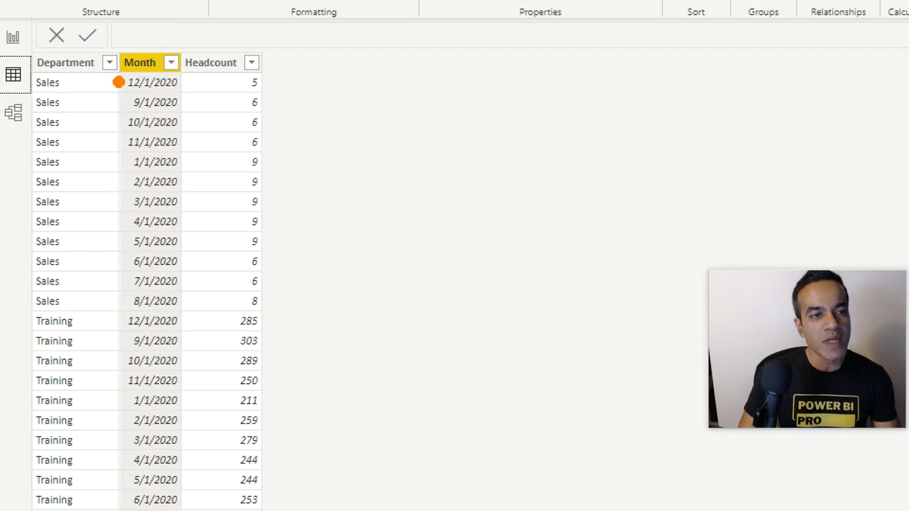
left_click(171, 62)
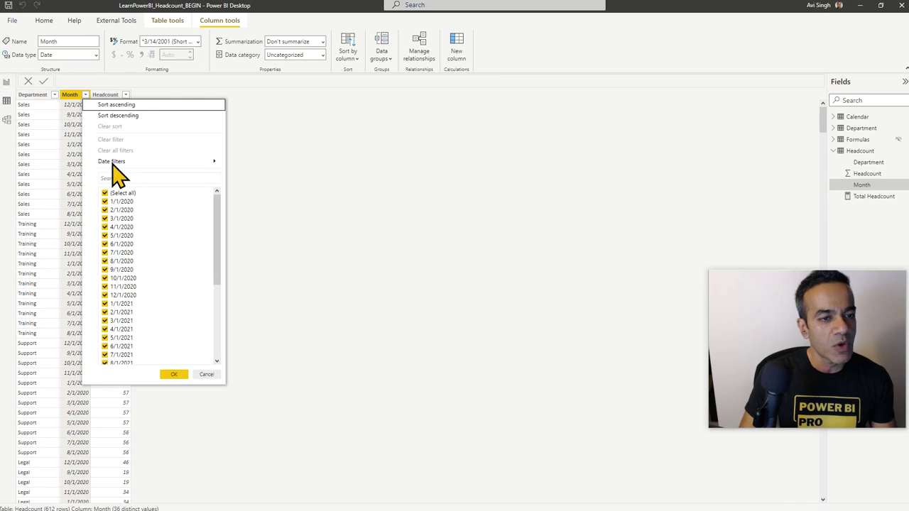
left_click(106, 193)
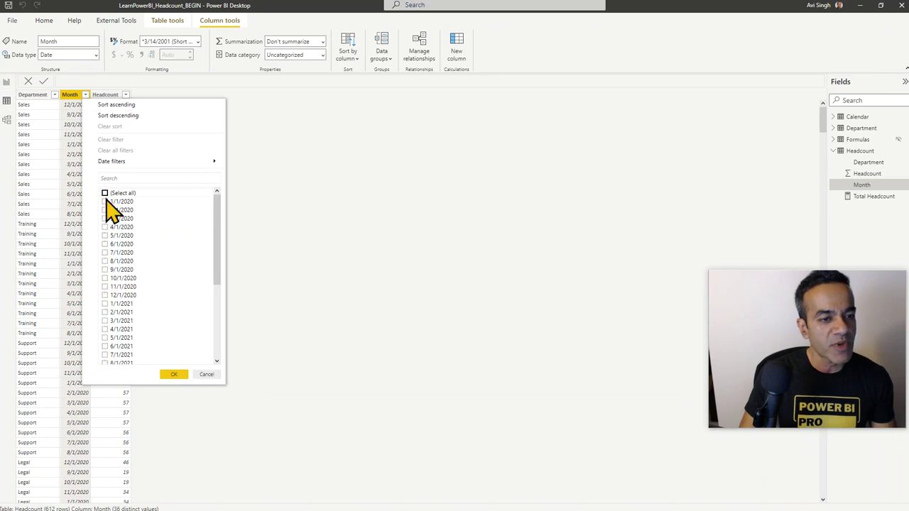
left_click(105, 201)
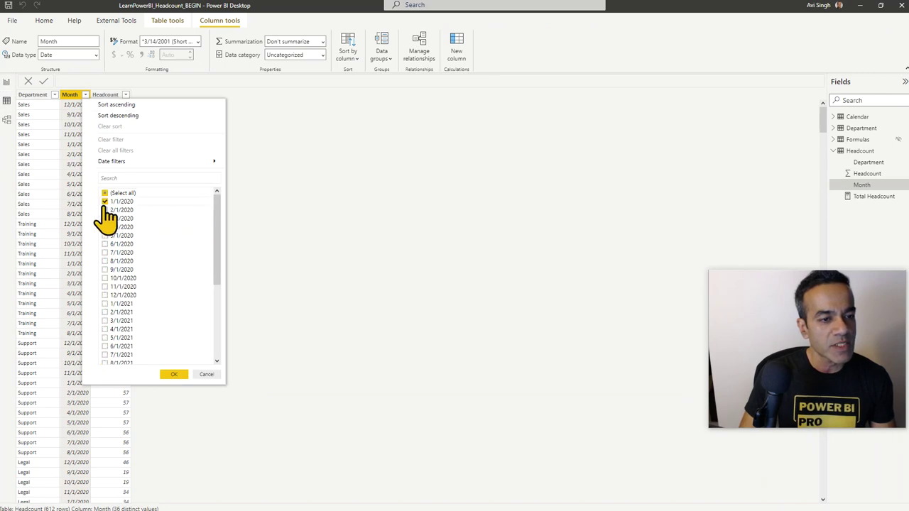
left_click(174, 374)
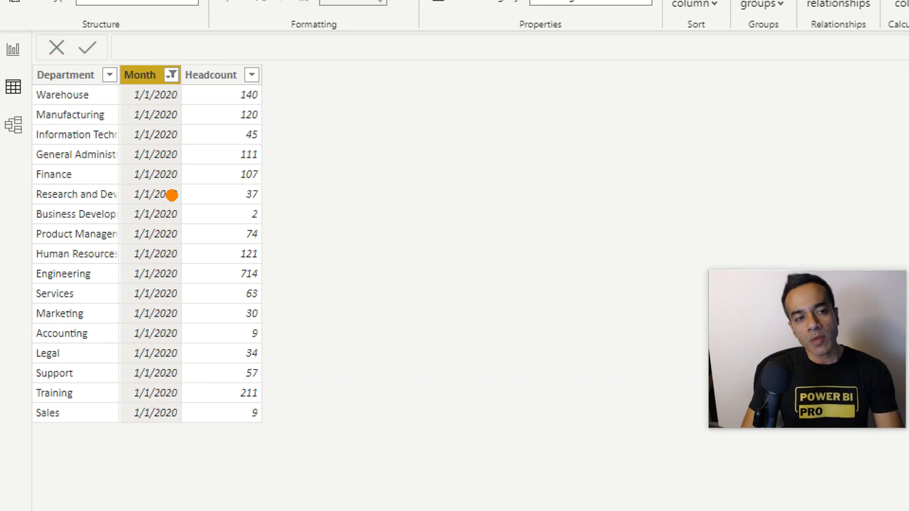
- Compare the Department table's rows with the filtered Headcount table, and return to the Question report page
left_click(861, 129)
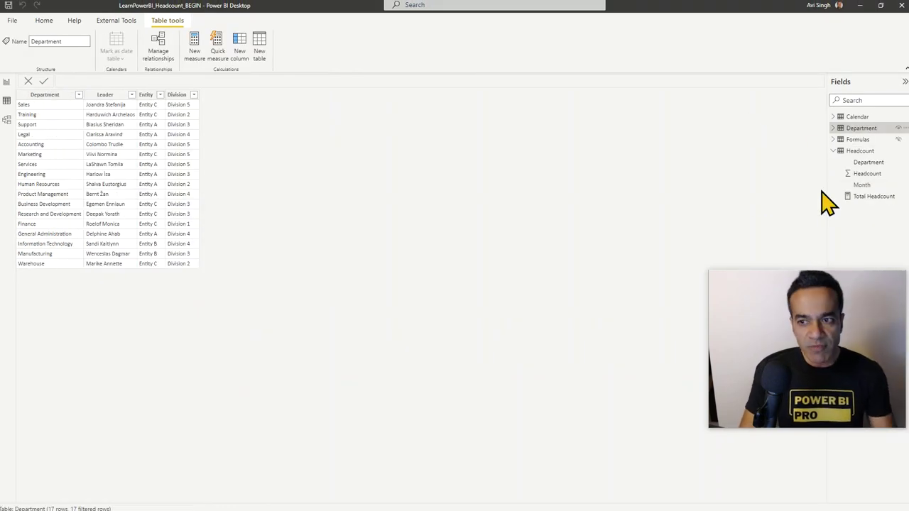
left_click(864, 186)
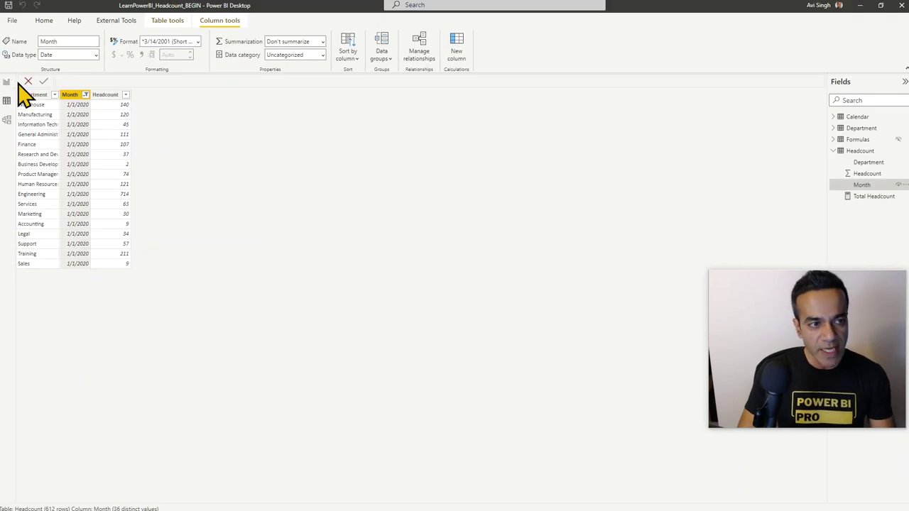
left_click(7, 82)
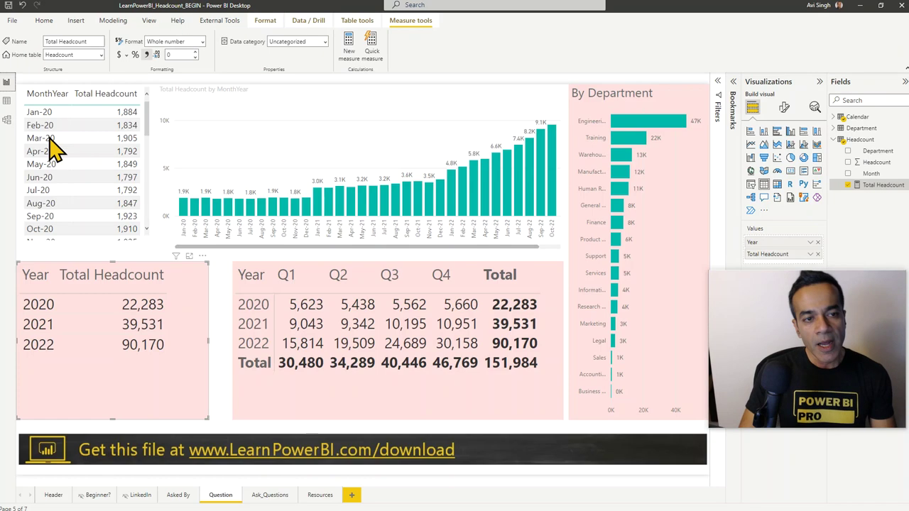
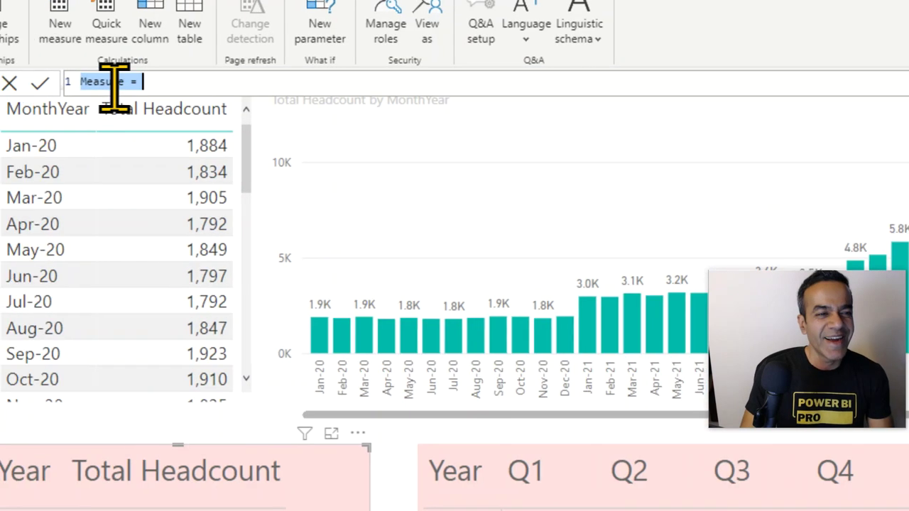
- Create a measure named Latest Headcount and start its formula with CALCULATE on the [Total Headcount] measure
type("Late")
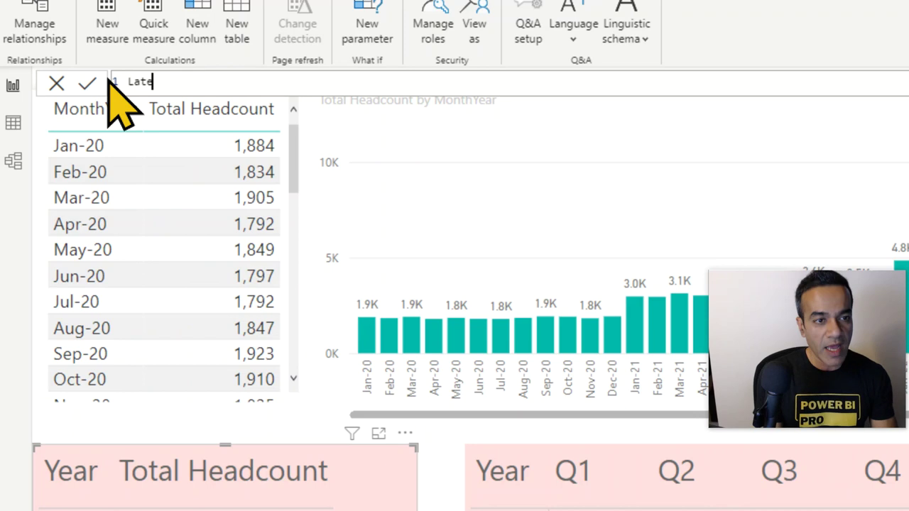
type("st Headco")
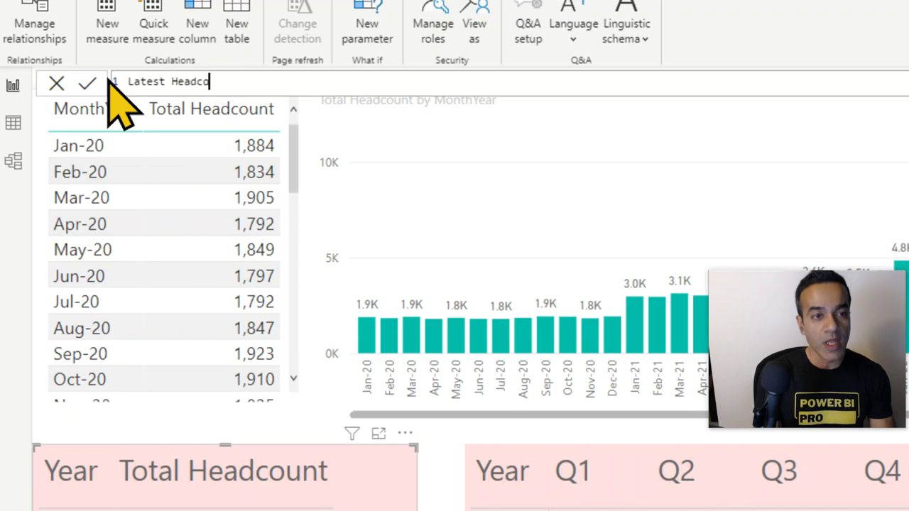
type("unt =")
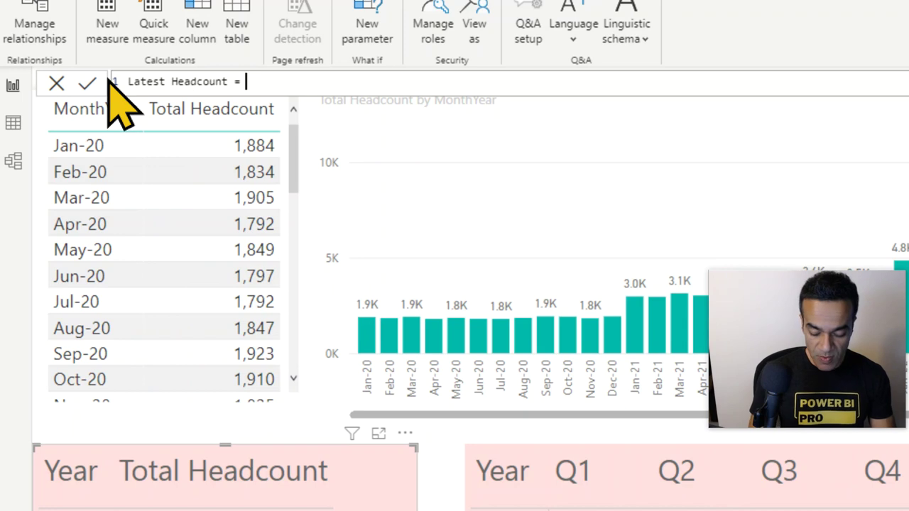
scroll(113, 84, "up", 3)
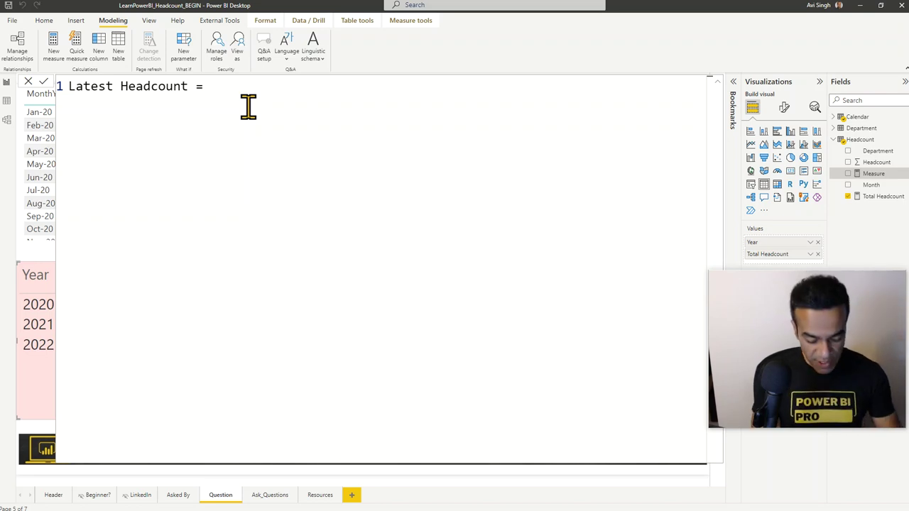
type("CAL")
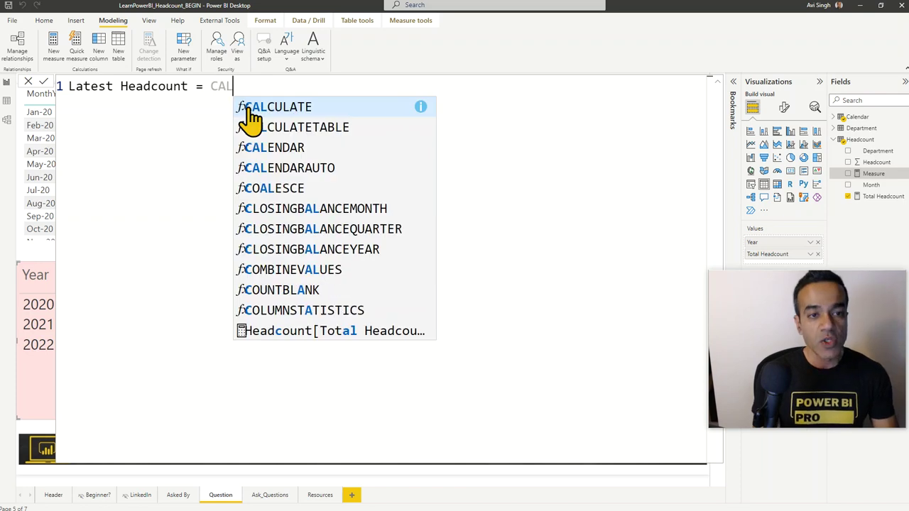
left_click(328, 112)
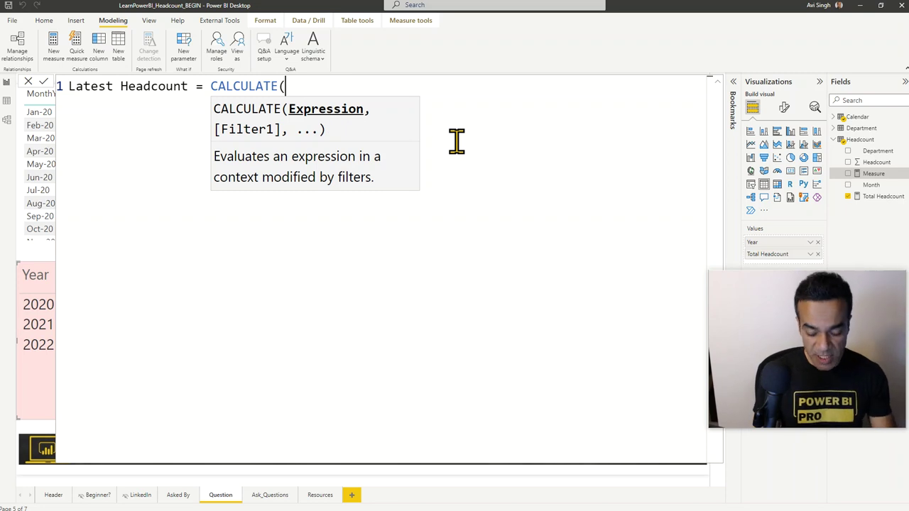
type("[")
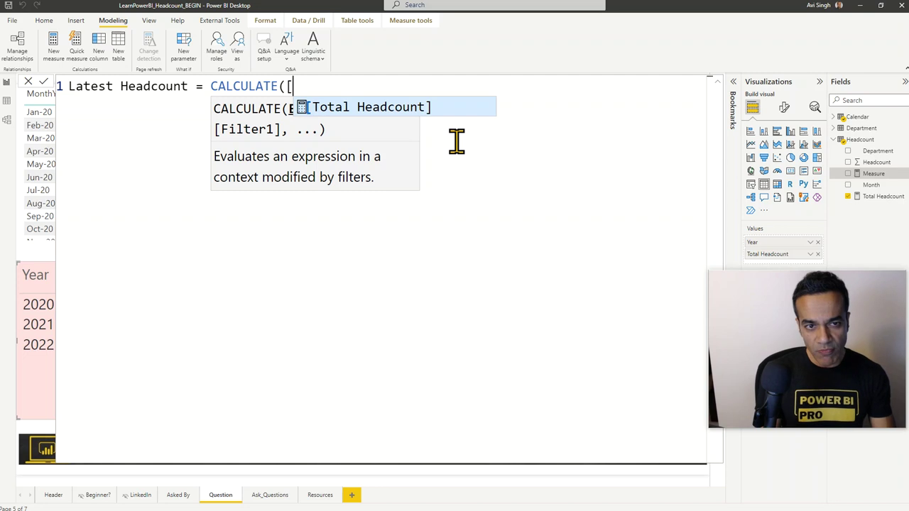
key("Tab")
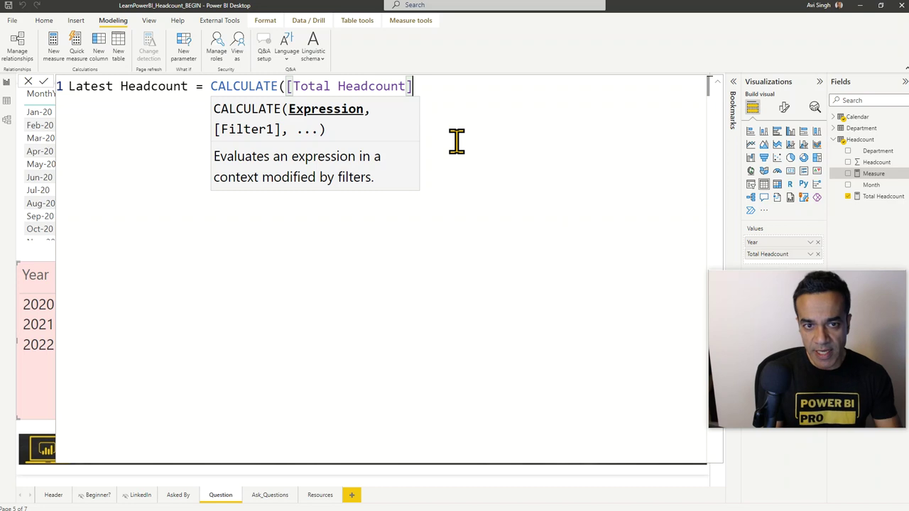
- Complete the CALCULATE formula with the filter 'Calendar'[Date] = MAX('Calendar'[Date]) and commit the Latest Headcount measure
type(",")
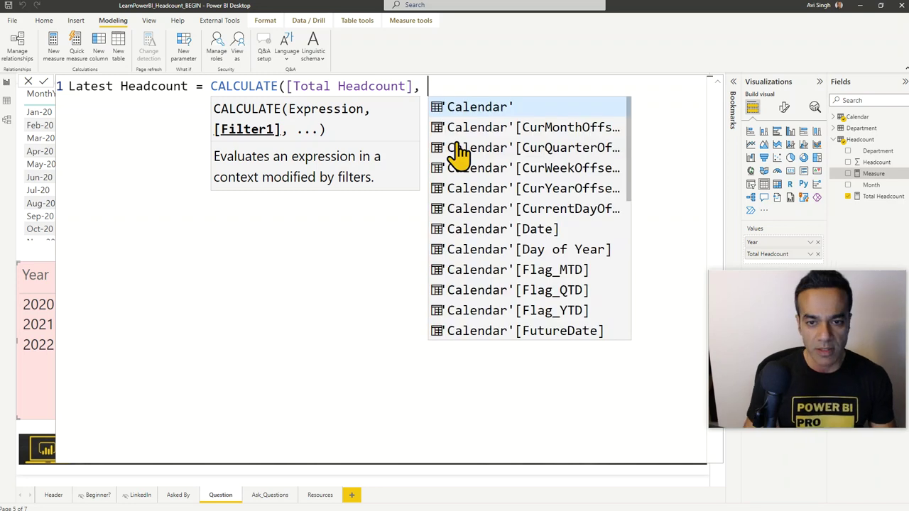
left_click(489, 229)
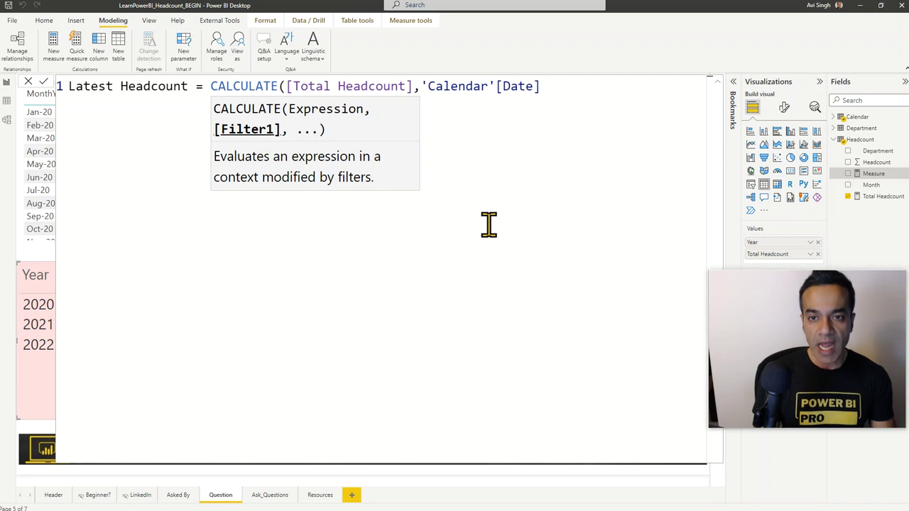
type("= MAX(")
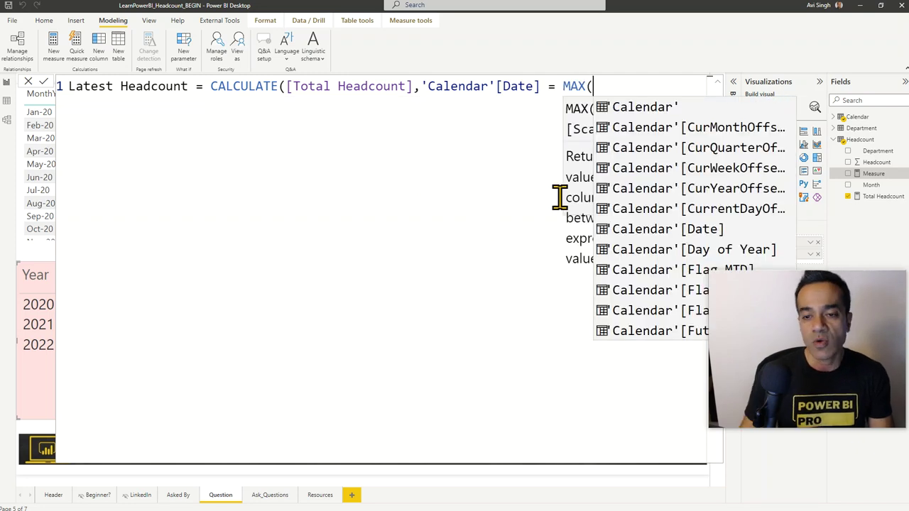
left_click(618, 231)
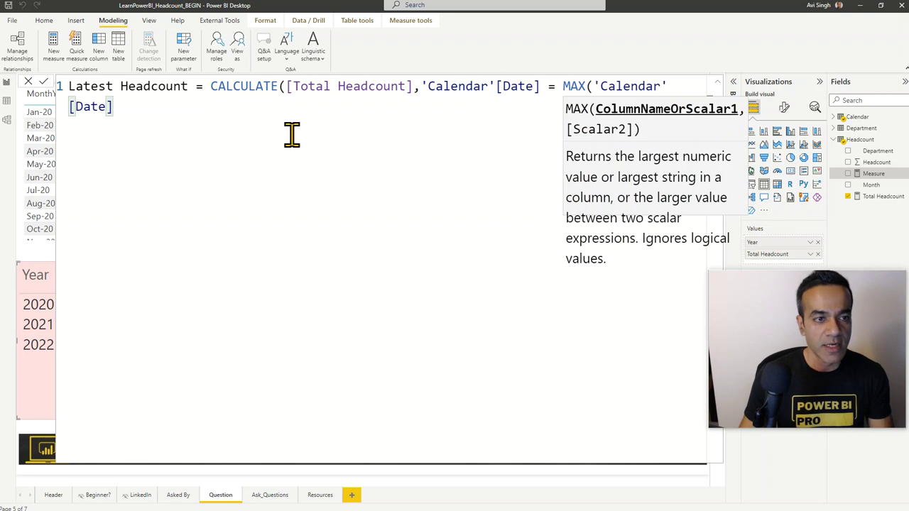
type(")")
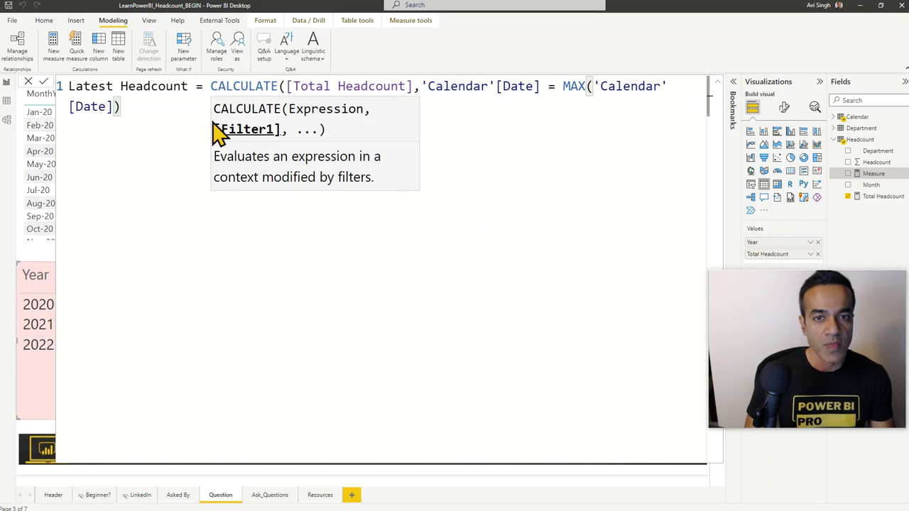
scroll(176, 104, "down", 1)
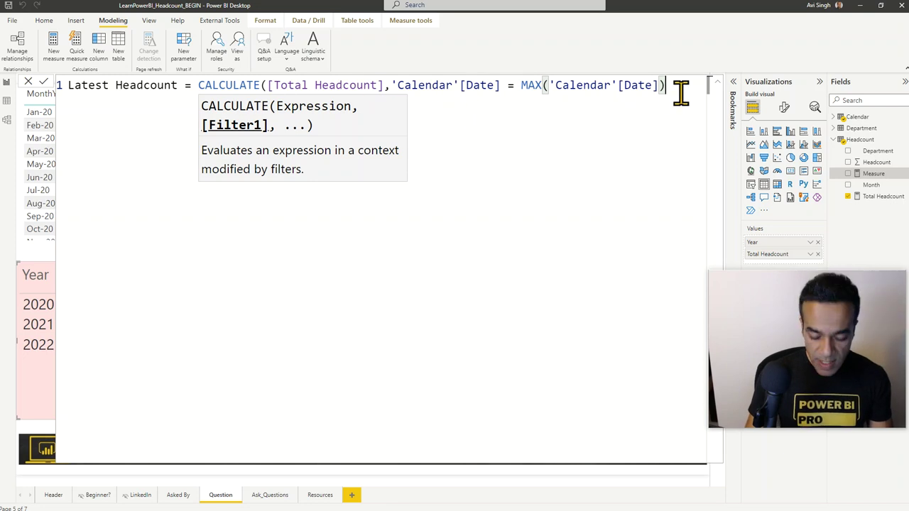
type(")")
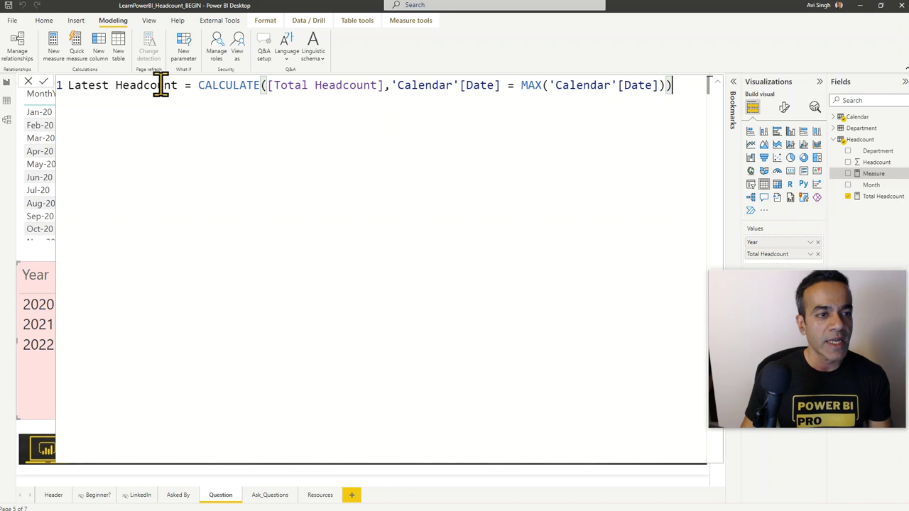
key("Return")
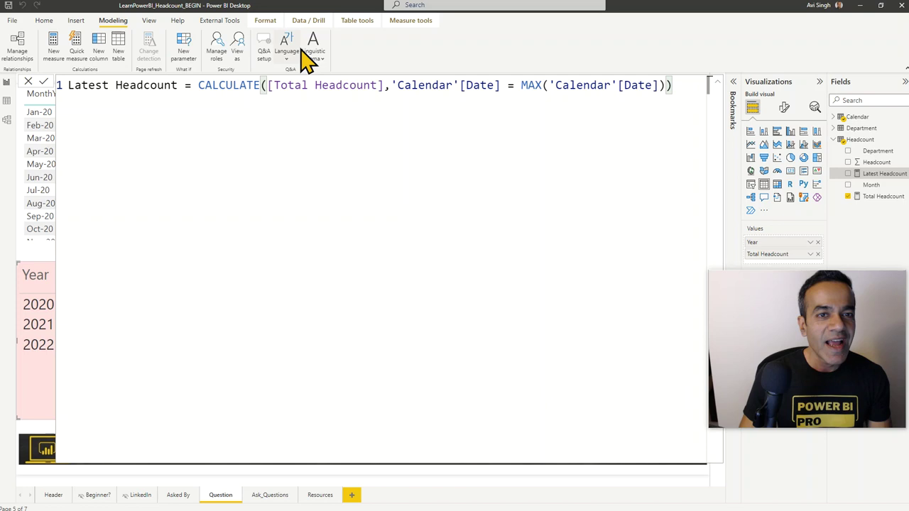
left_click(412, 22)
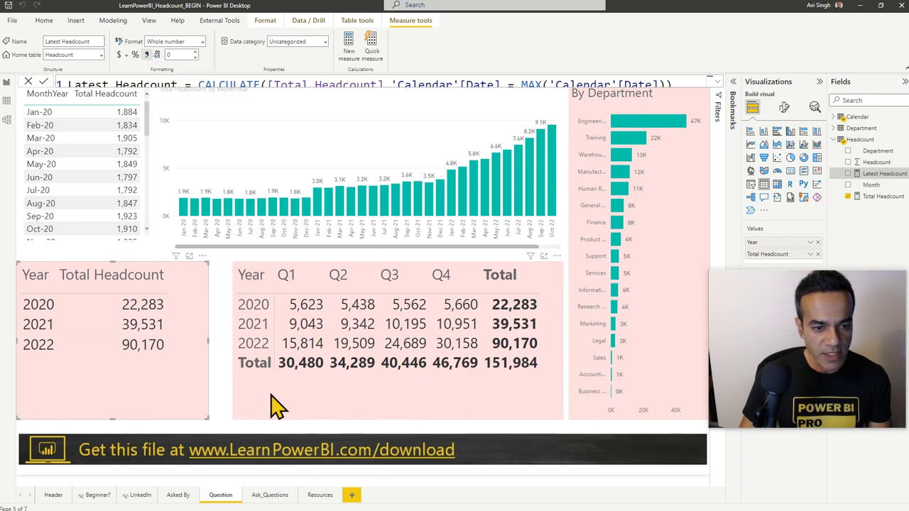
- Narrow the quarterly matrix to make room, widen the Total Headcount by Year table and add Latest Headcount to it
left_click(240, 359)
left_click_drag(233, 340, 416, 359)
left_click(199, 384)
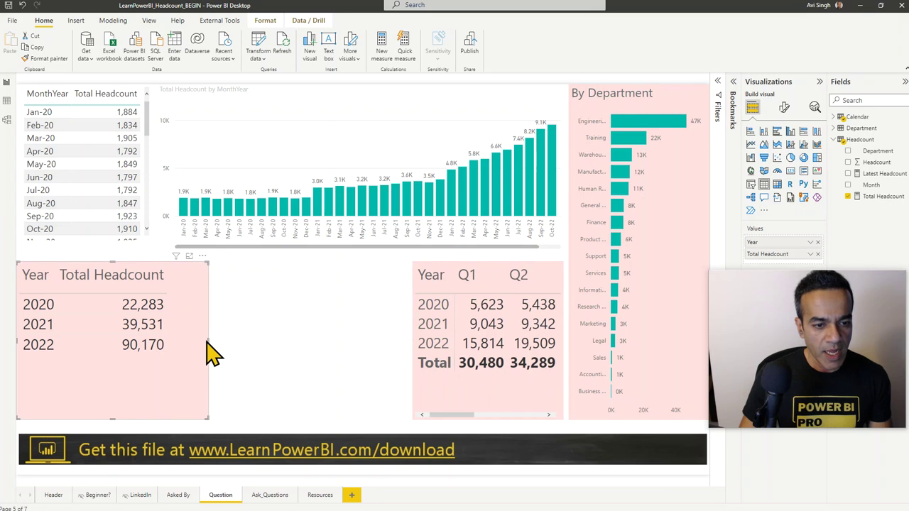
left_click_drag(207, 342, 353, 343)
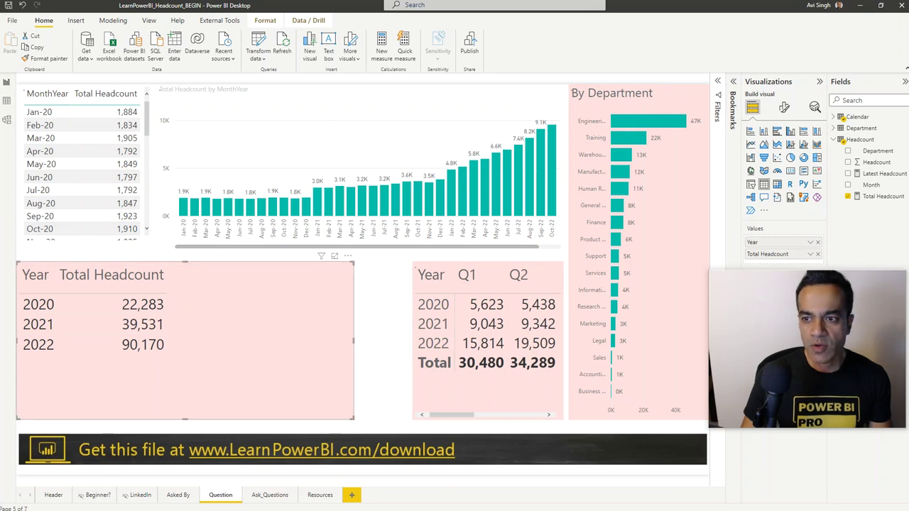
left_click(850, 174)
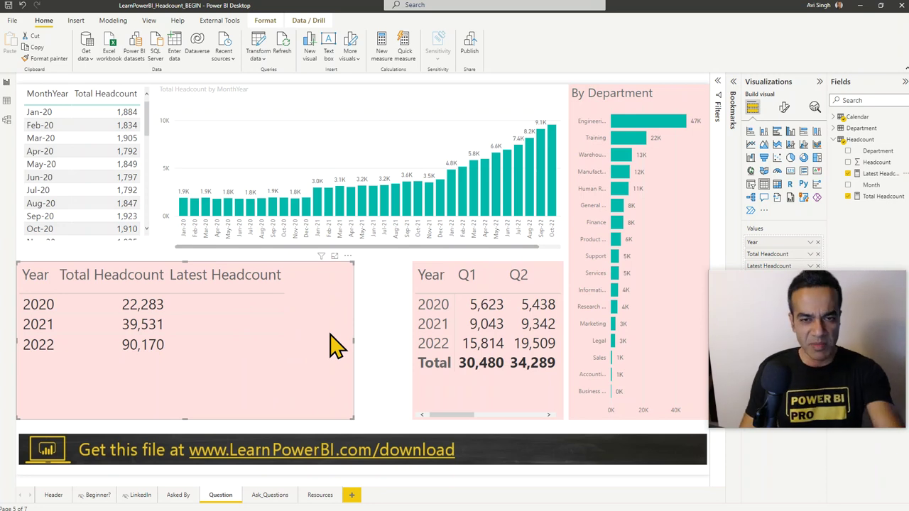
- Open the Latest Headcount formula in the expanded editor and copy its MAX('Calendar'[Date]) expression
left_click(885, 175)
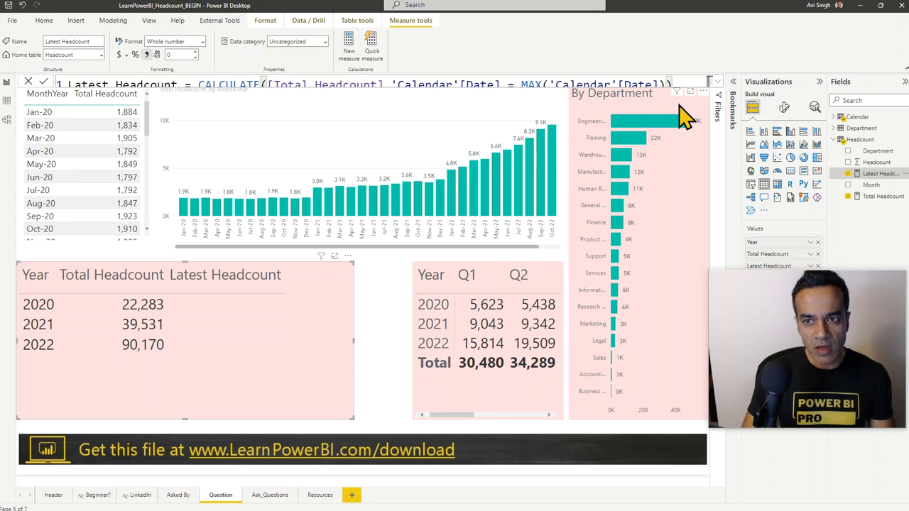
left_click(718, 86)
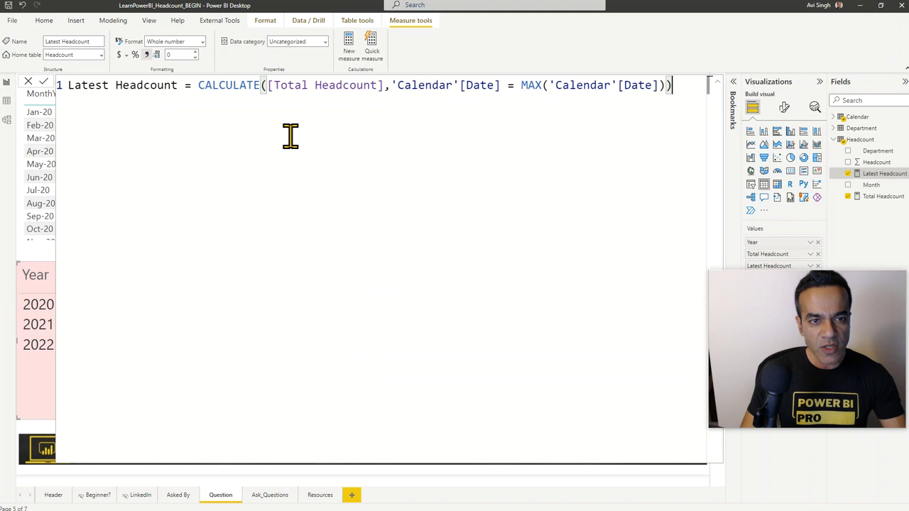
left_click(199, 86)
key("End")
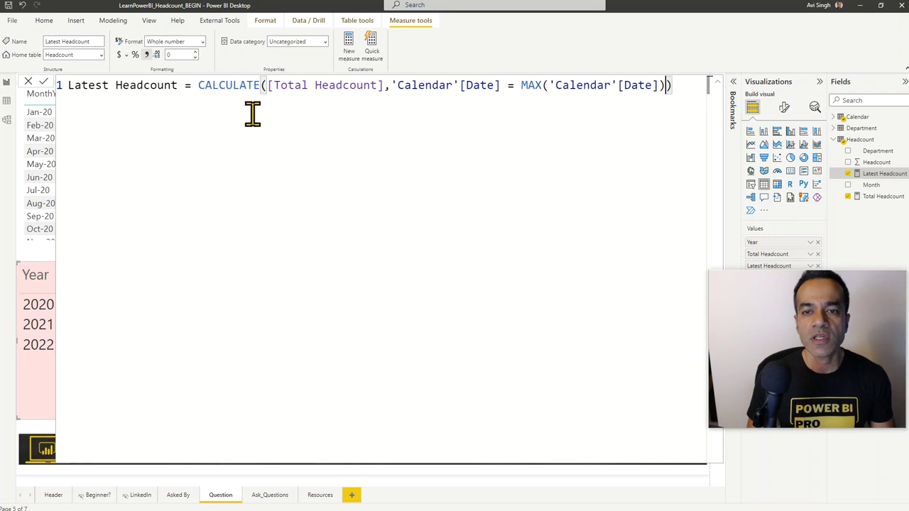
key("ctrl+shift+Left")
key("ctrl+shift+Left")
key("ctrl+shift+Left")
key("ctrl+shift+Left")
key("ctrl+shift+Left")
key("ctrl+c")
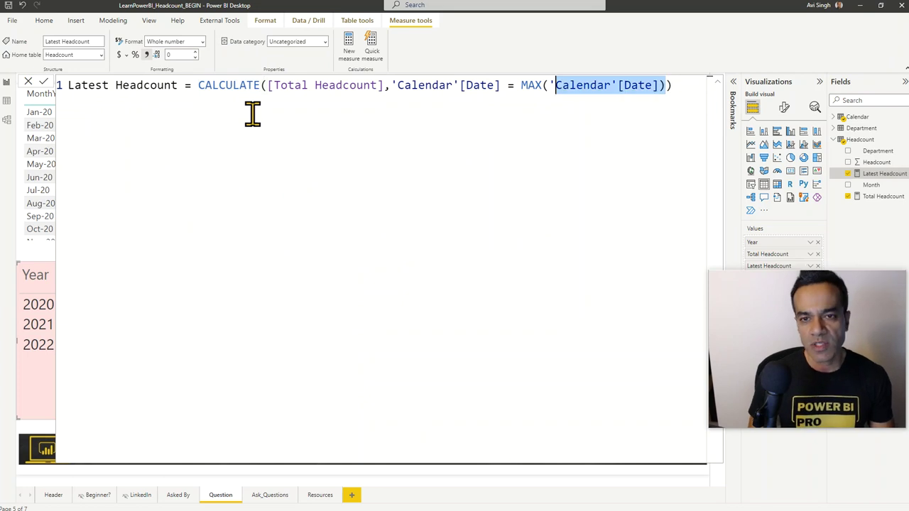
- Insert the copied MAX('Calendar'[Date]) expression directly after the equals sign, ahead of CALCULATE
key("Home")
key("ctrl+Right")
key("ctrl+Right")
key("ctrl+Left")
key("ctrl+Left")
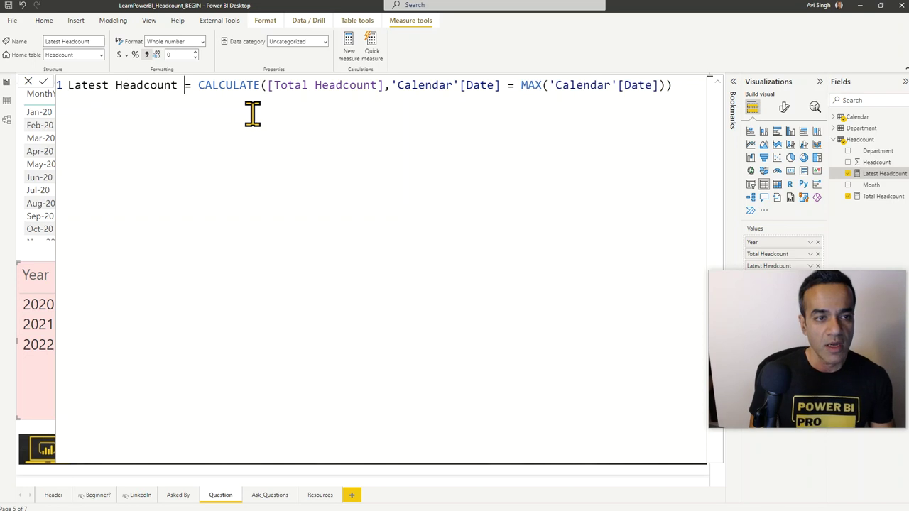
key("ctrl+v")
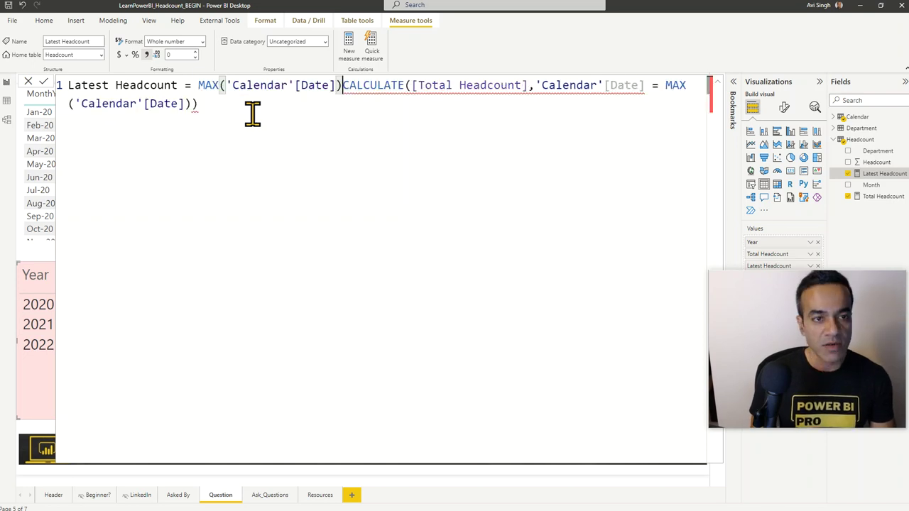
- Comment out the original CALCULATE expression on its own line, rename the measure Latest Headcount DEBUG, and commit it
key("shift+Return")
type("/*")
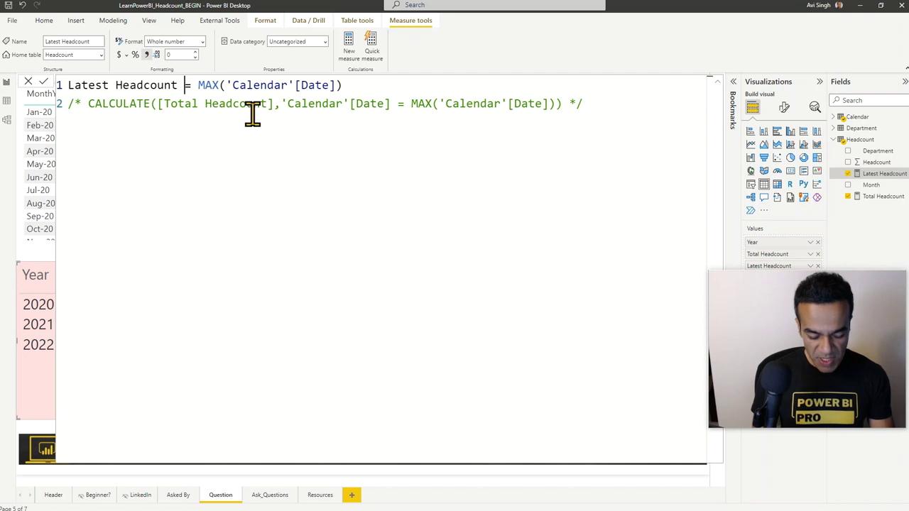
type("DEBUG")
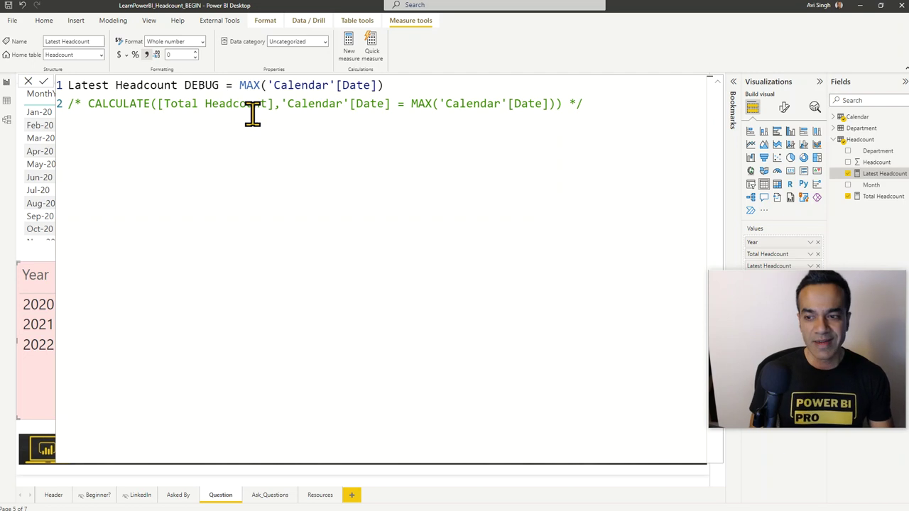
key("ctrl+End")
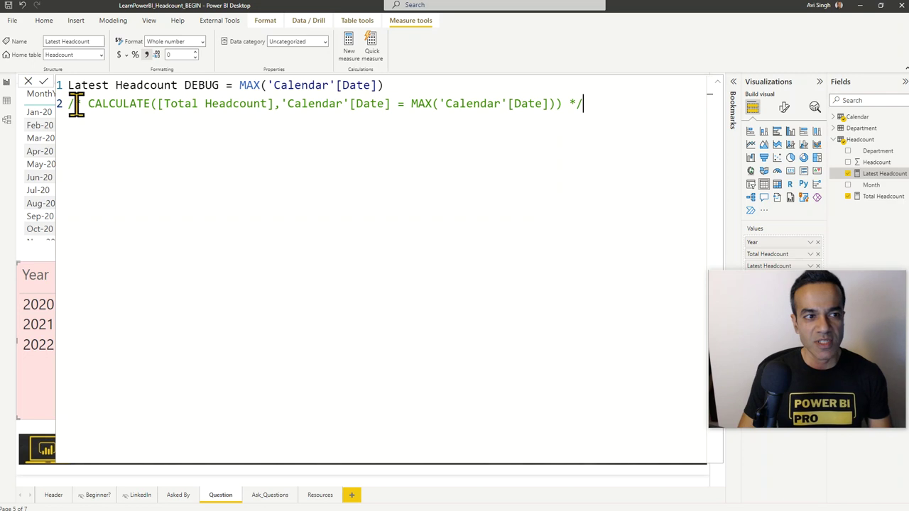
key("Return")
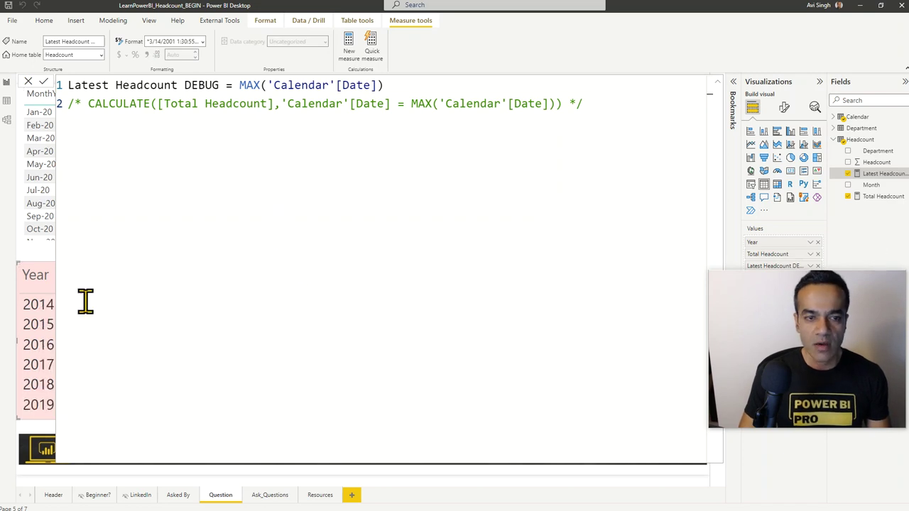
- Collapse the formula editor, show the yearly table in focus mode, and format Latest Headcount DEBUG as Short Date
left_click(710, 88)
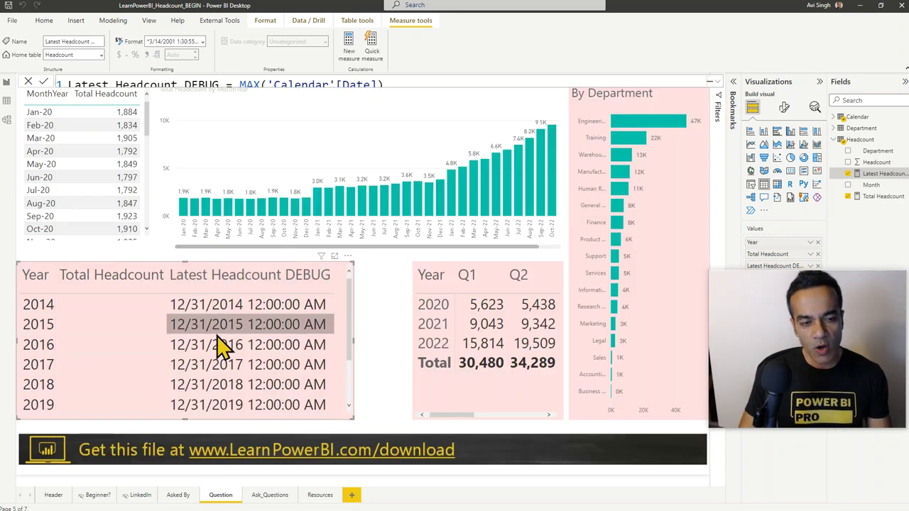
left_click(335, 256)
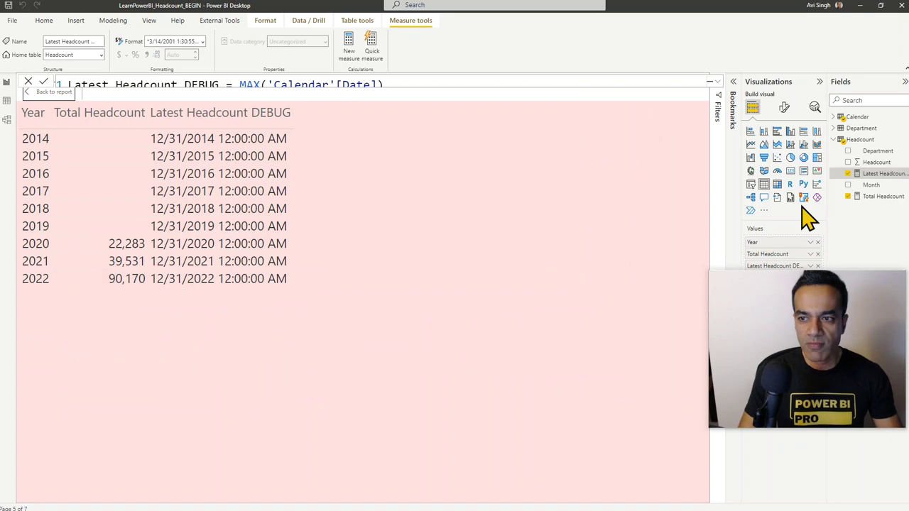
left_click(202, 41)
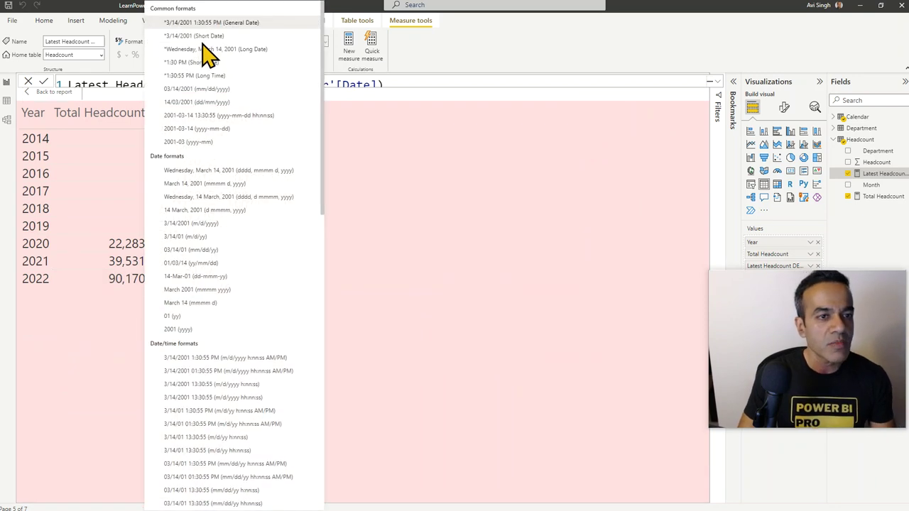
left_click(202, 35)
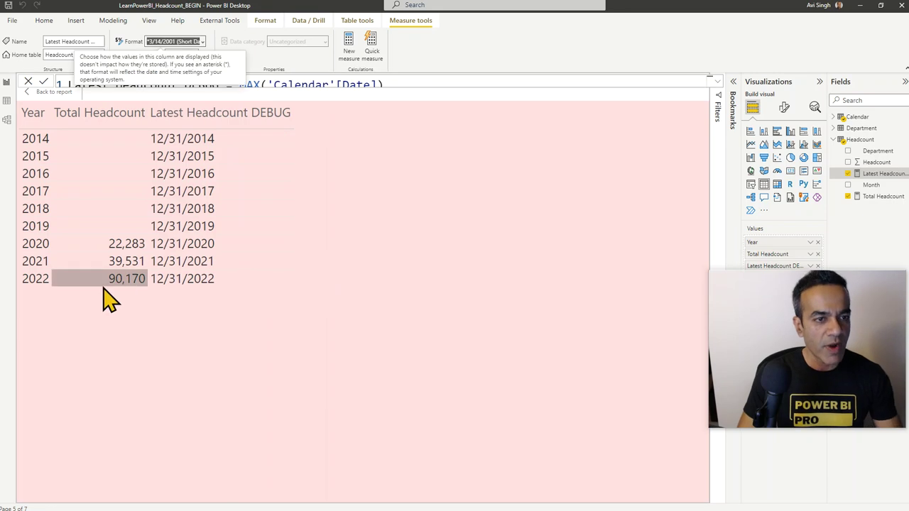
- Review the debug formula and compare the date it returns for each year with that year's Total Headcount
left_click(714, 84)
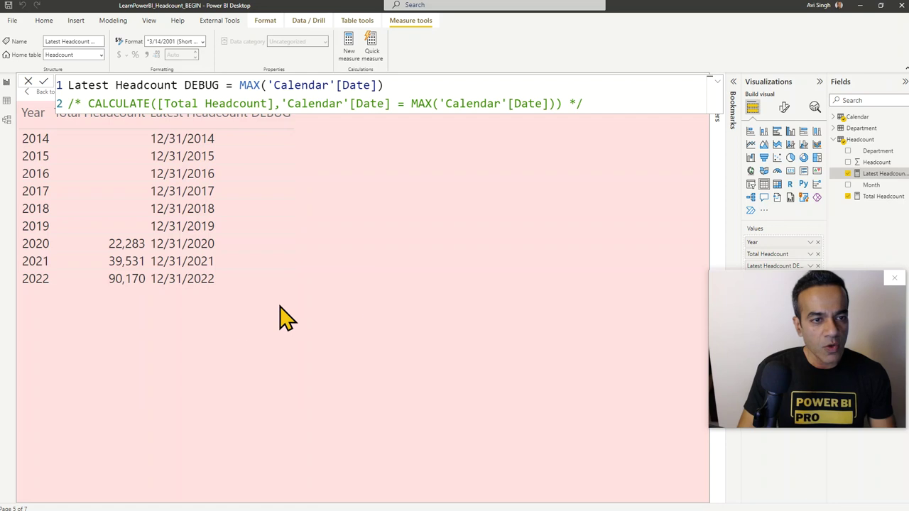
left_click(718, 82)
left_click(274, 280)
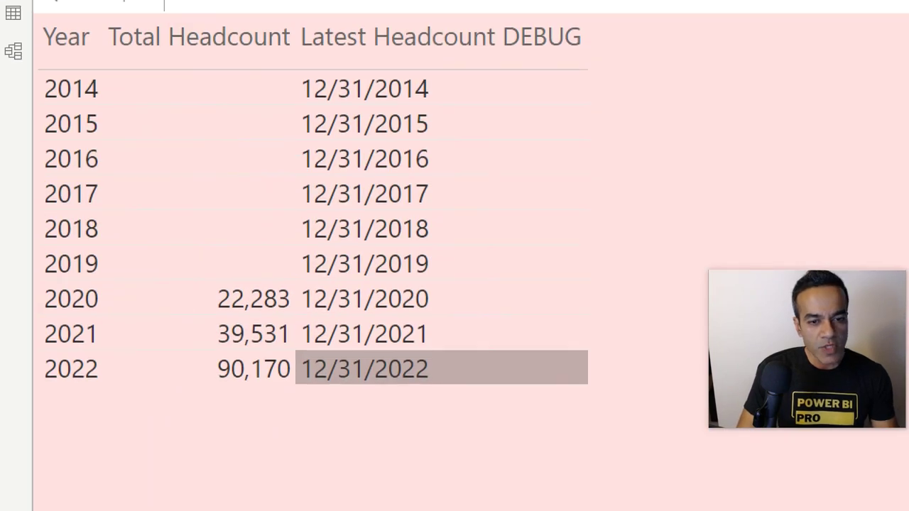
mouse_move(292, 274)
left_mouse_down()
mouse_move(335, 302)
mouse_move(447, 325)
left_mouse_up()
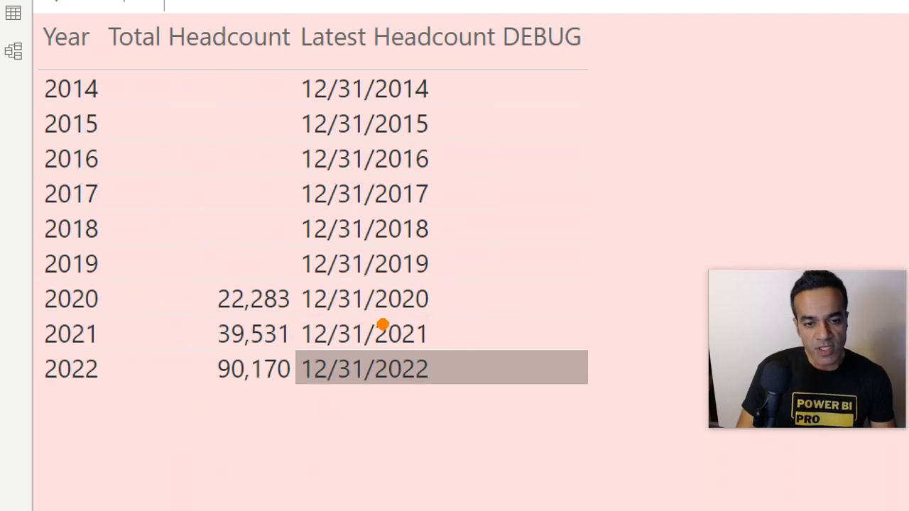
left_click_drag(445, 331, 529, 302)
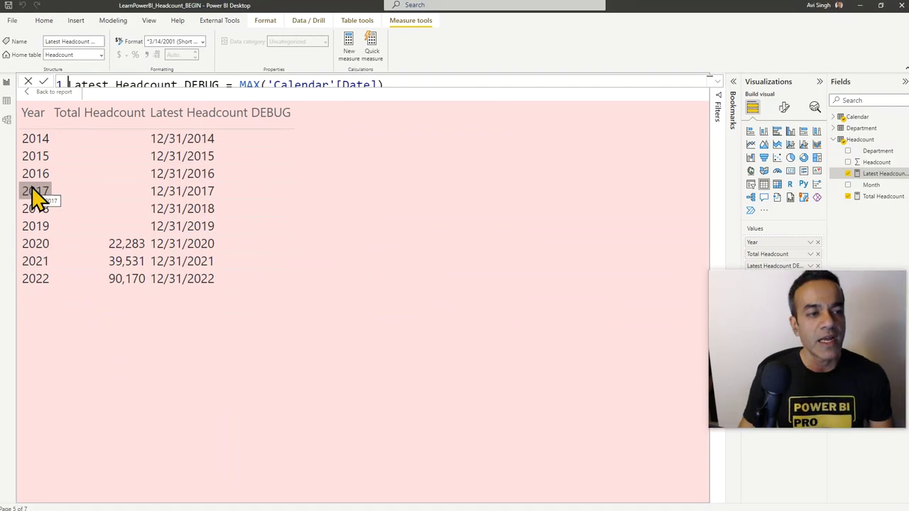
- Examine in the model diagram how the Calendar table's Date filters the Headcount table through their relationship
left_click(7, 120)
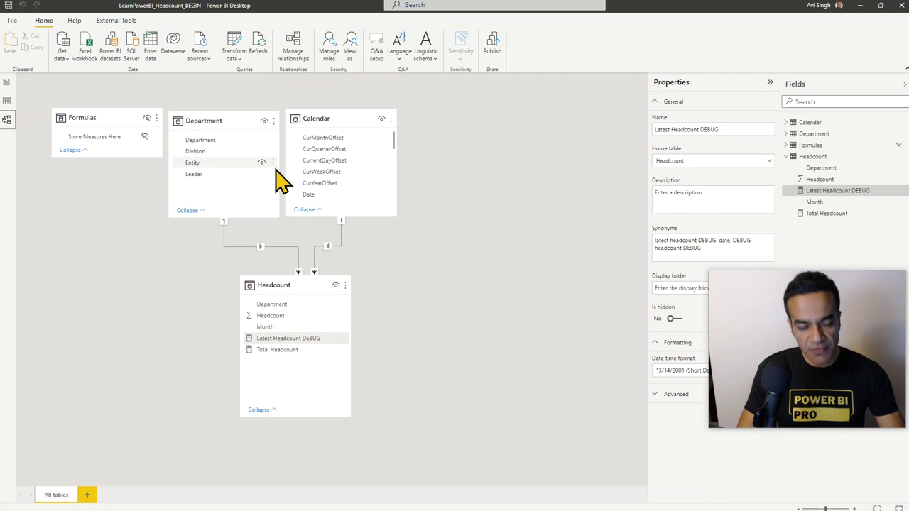
key("ctrl+2")
left_click_drag(328, 192, 402, 180)
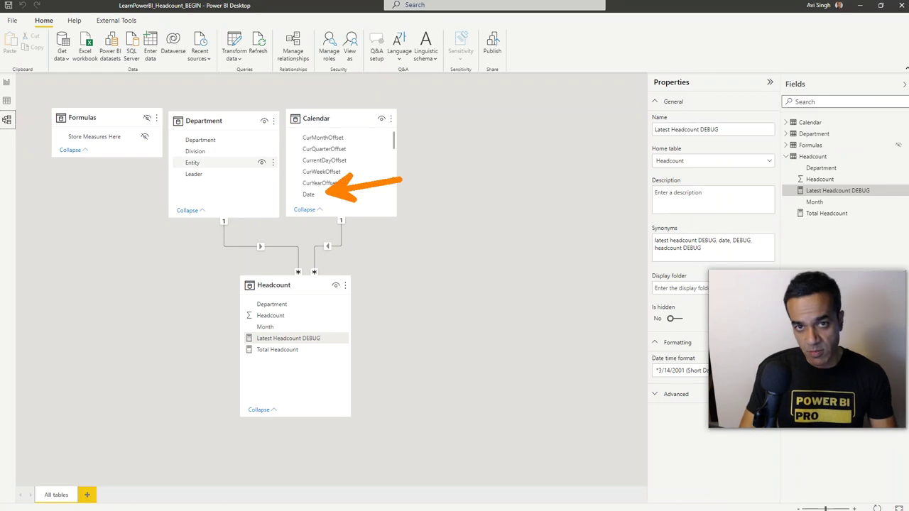
key("Escape")
key("ctrl+2")
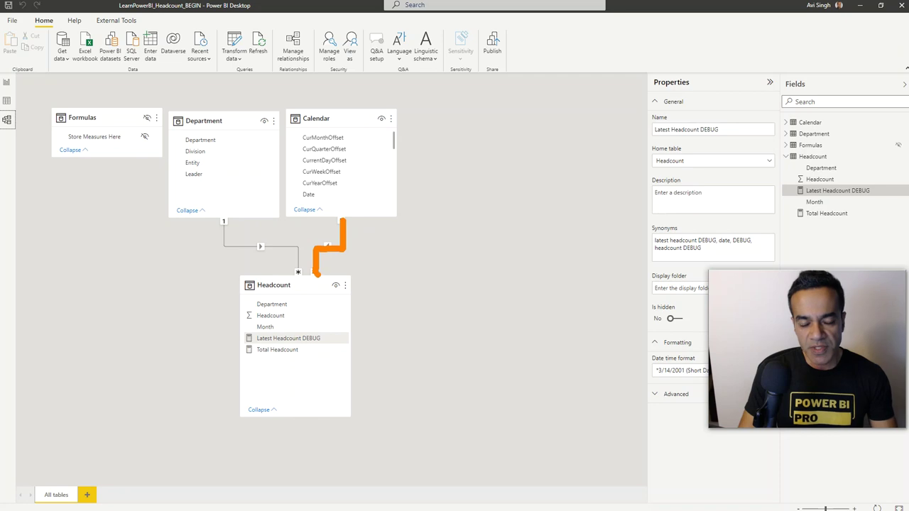
key("Escape")
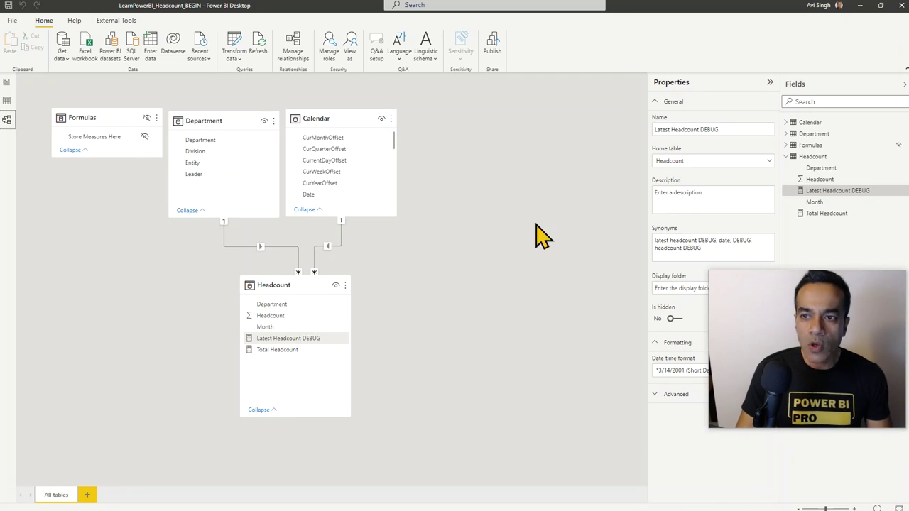
- Show the Headcount table's data and clear the filter on its Month column
left_click(6, 101)
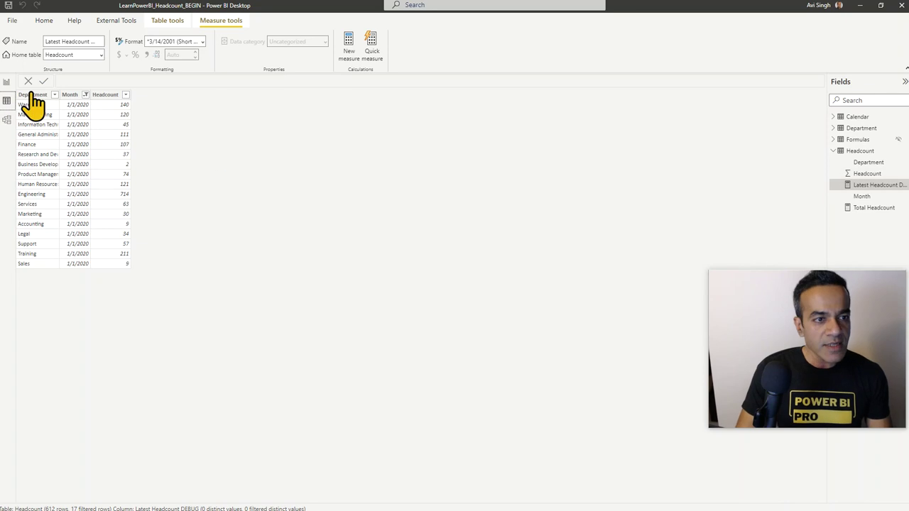
left_click(80, 97)
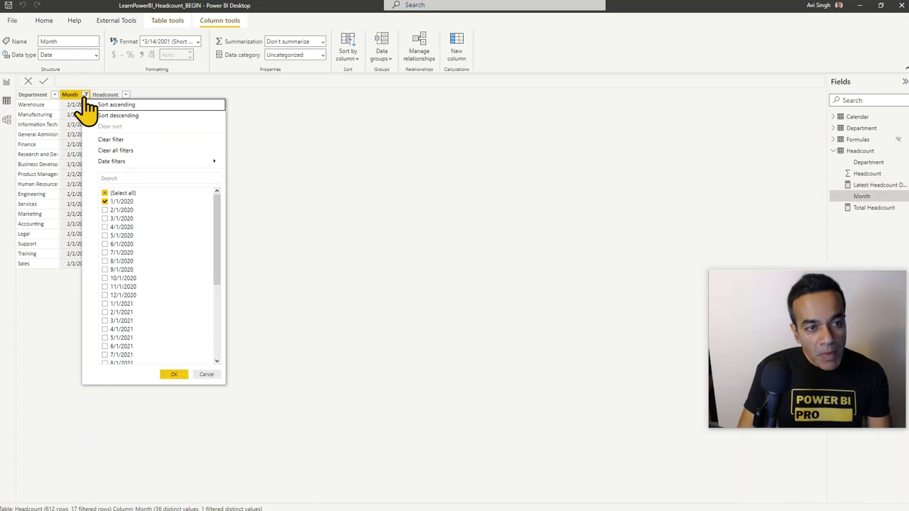
left_click(115, 162)
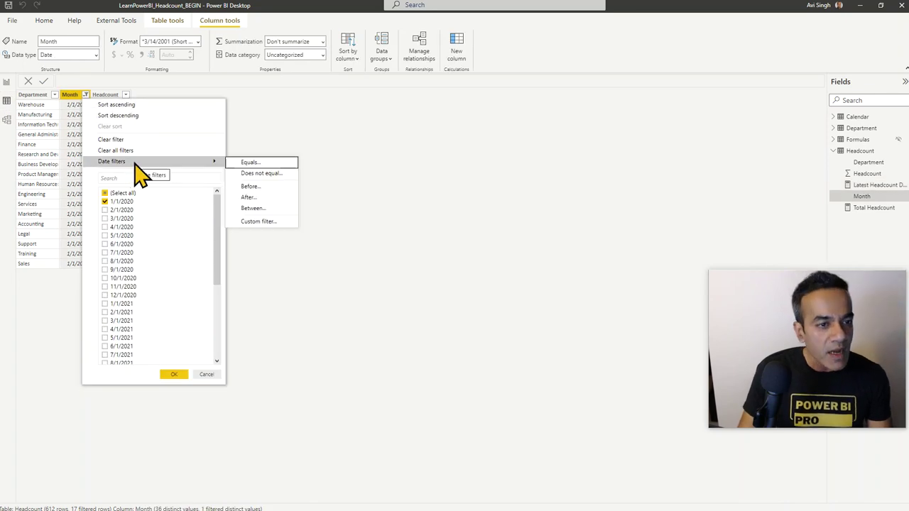
left_click(124, 140)
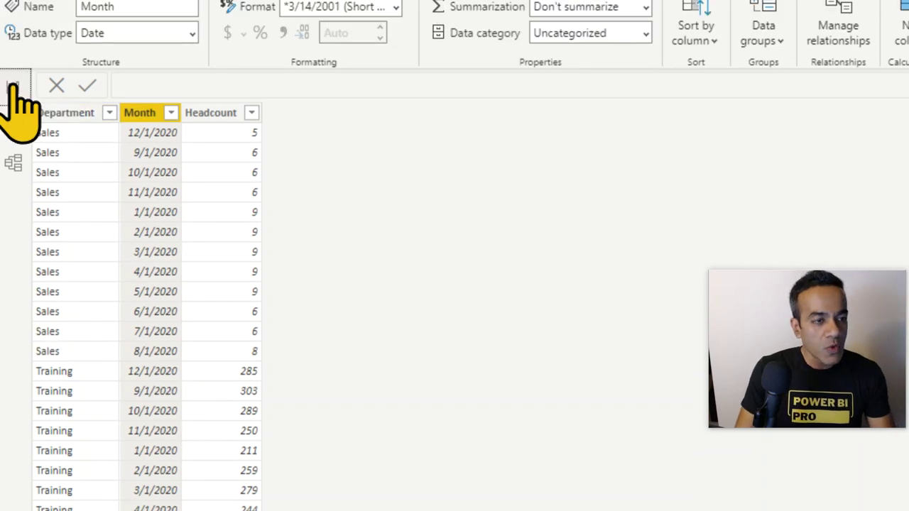
- Compare the yearly table's dates with the Headcount and Calendar table rows, and return to the full Question report page
left_click(12, 87)
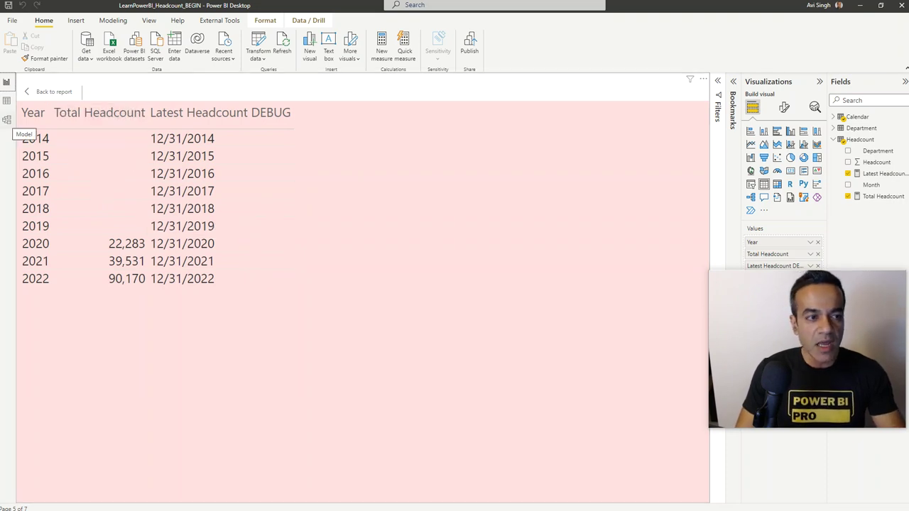
left_click(7, 100)
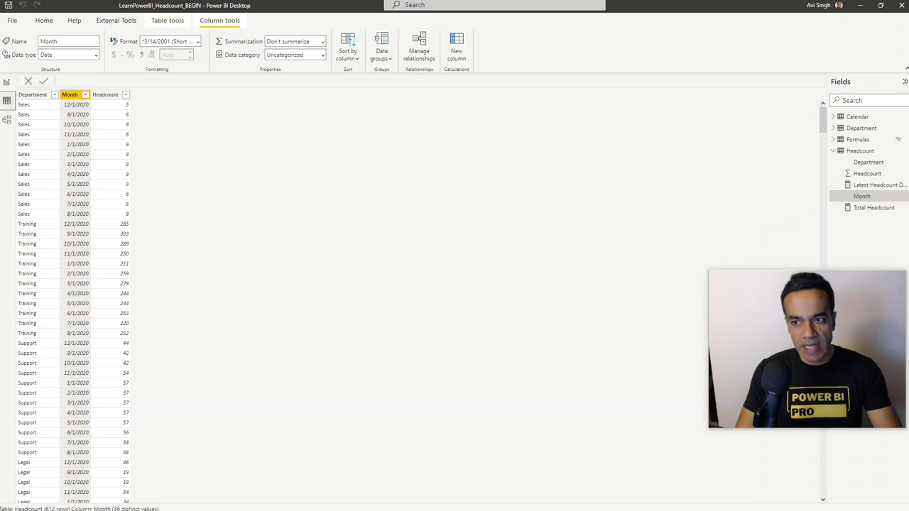
left_click(857, 118)
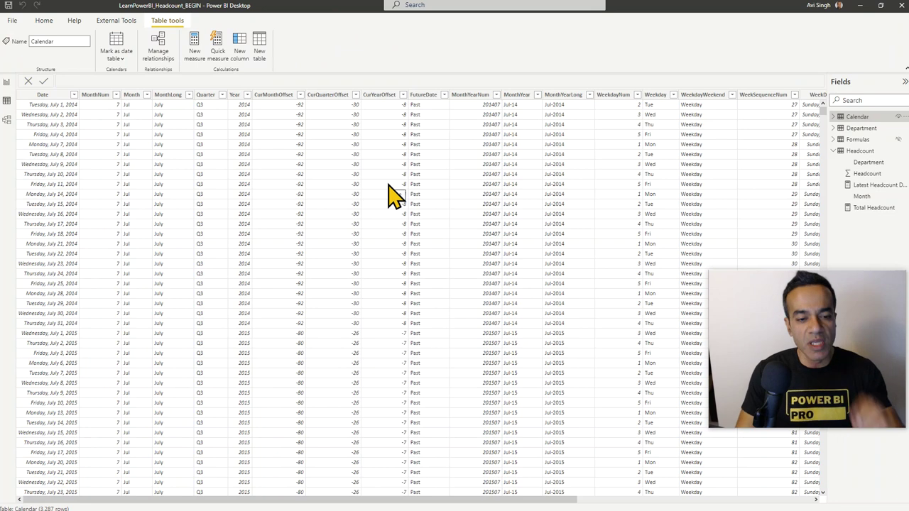
left_click(11, 84)
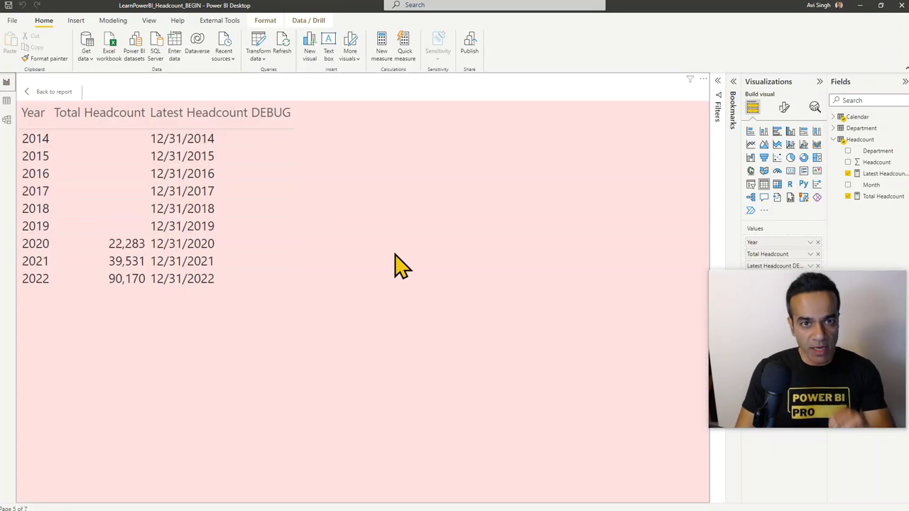
left_click(53, 92)
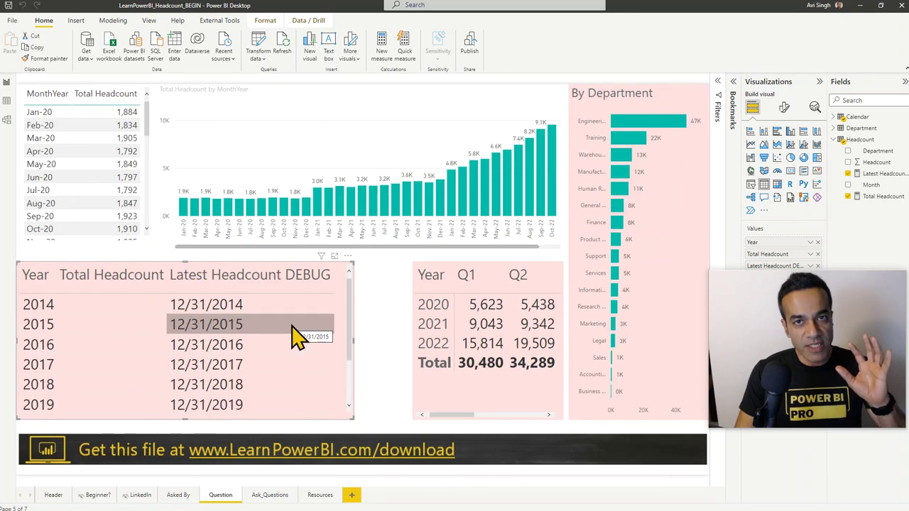
- View the Resources and Ask_Questions pages, and return to the Question page with the yearly table selected
left_click(320, 495)
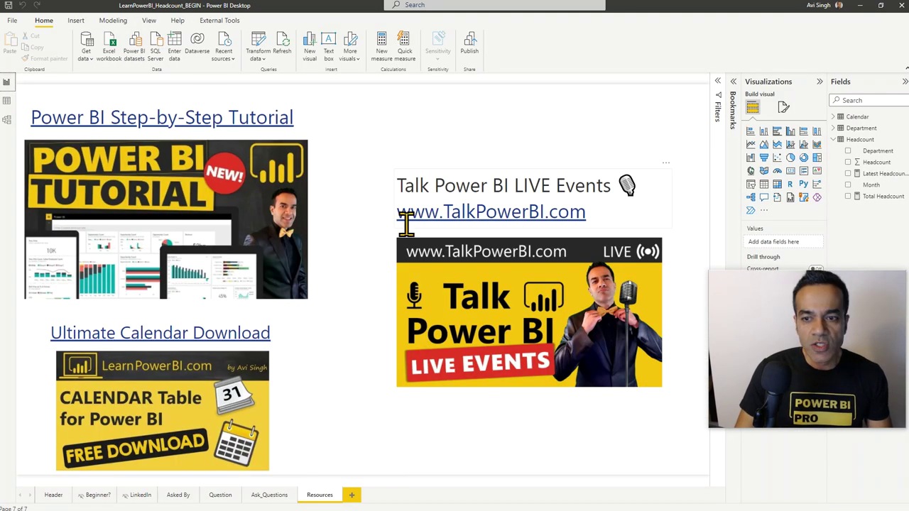
left_click(270, 495)
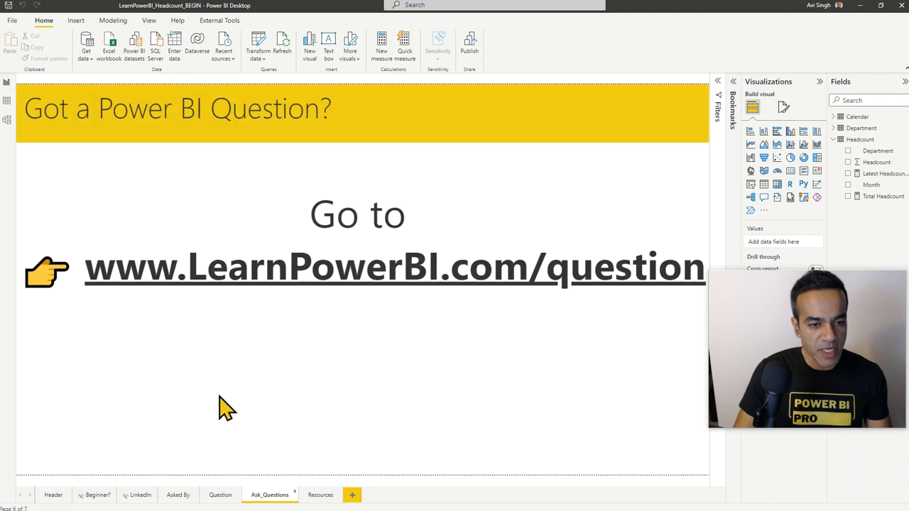
left_click(222, 497)
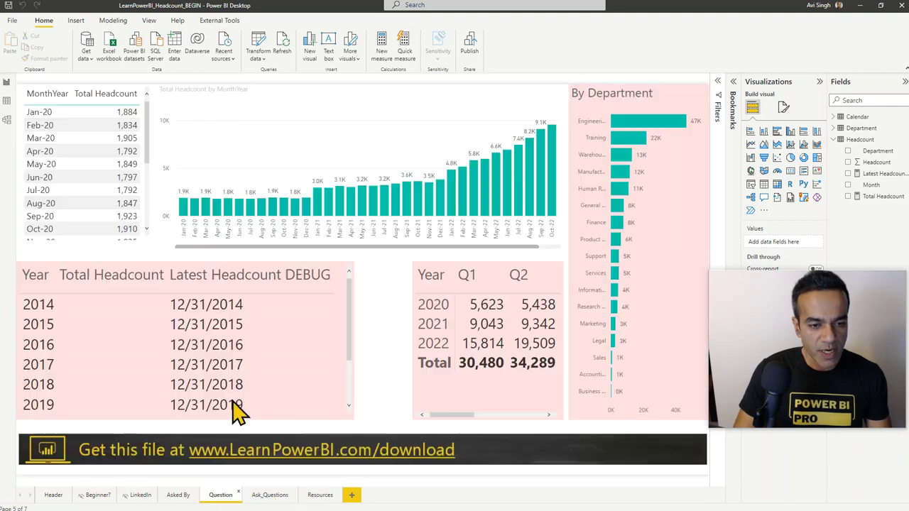
left_click(355, 324)
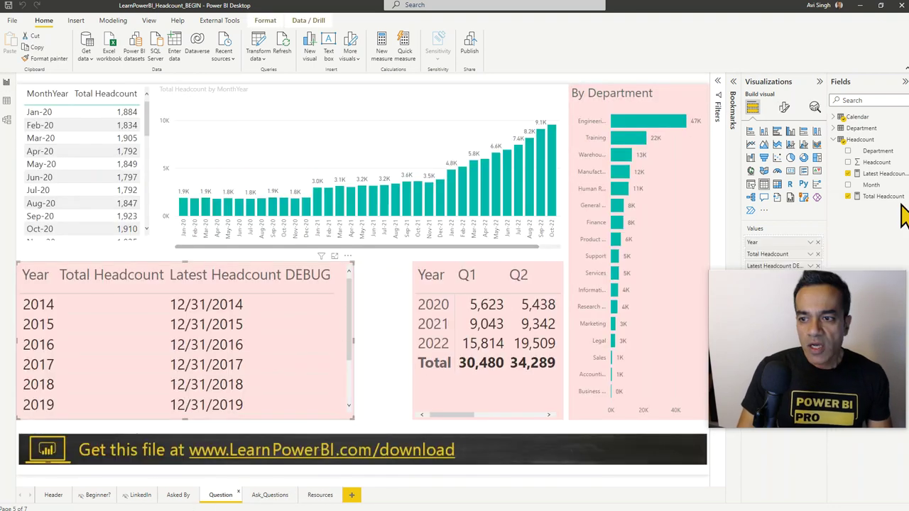
- Review the debug measure's formula against the Calendar and Headcount table rows, and return to the report
left_click(880, 173)
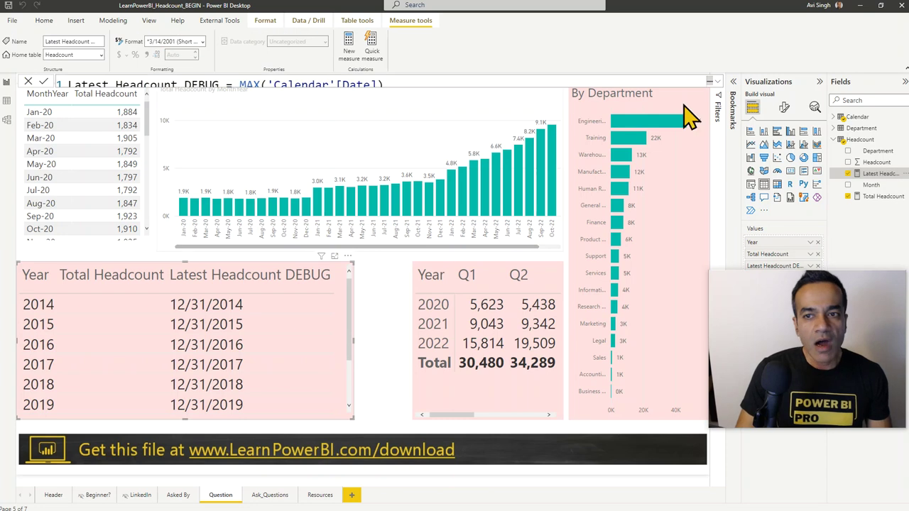
left_click(710, 82)
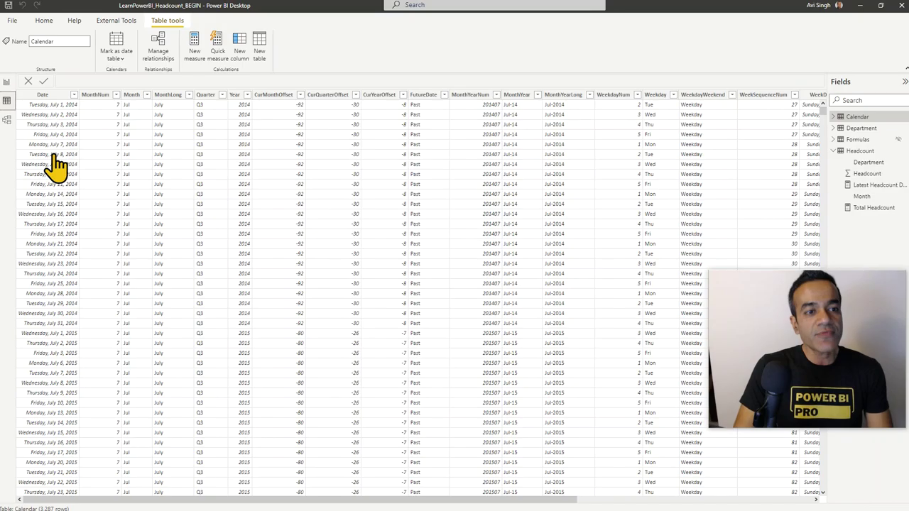
left_click(868, 162)
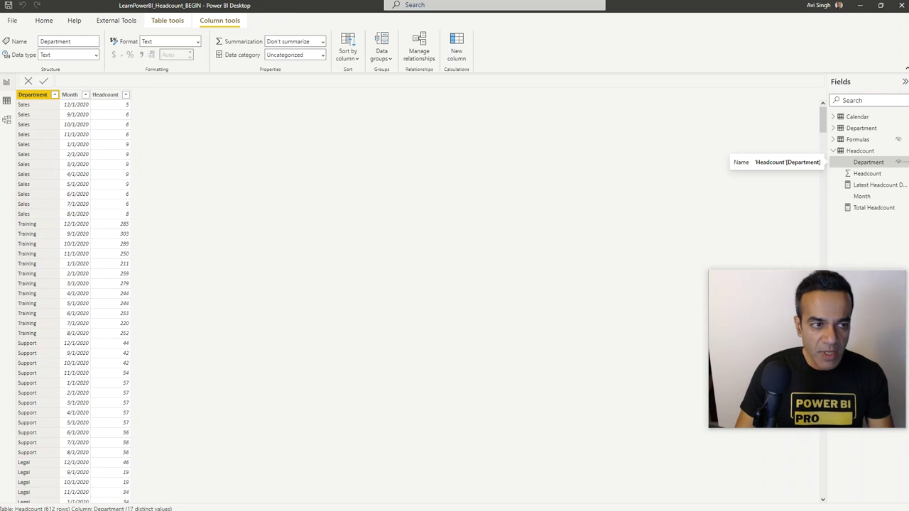
left_click(7, 82)
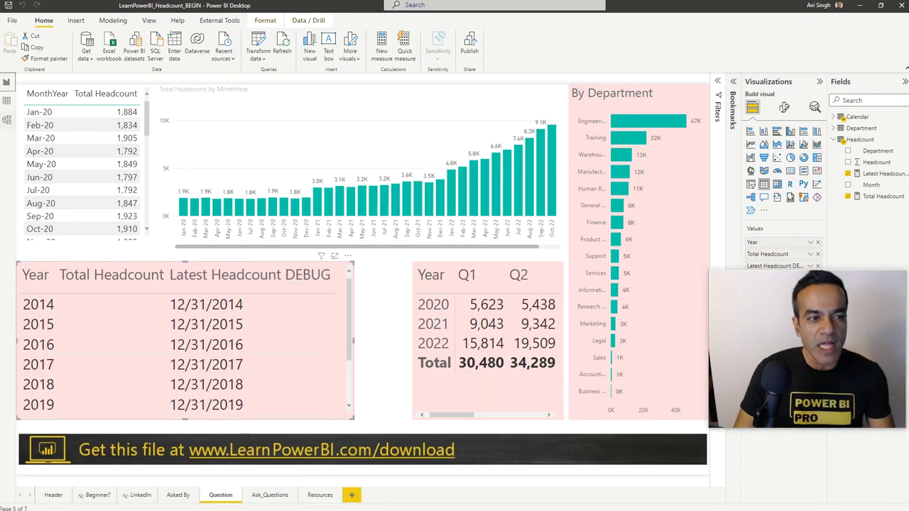
- Examine the MonthYearNum column in the Calendar table's data, and return to the Question report page
left_click(319, 495)
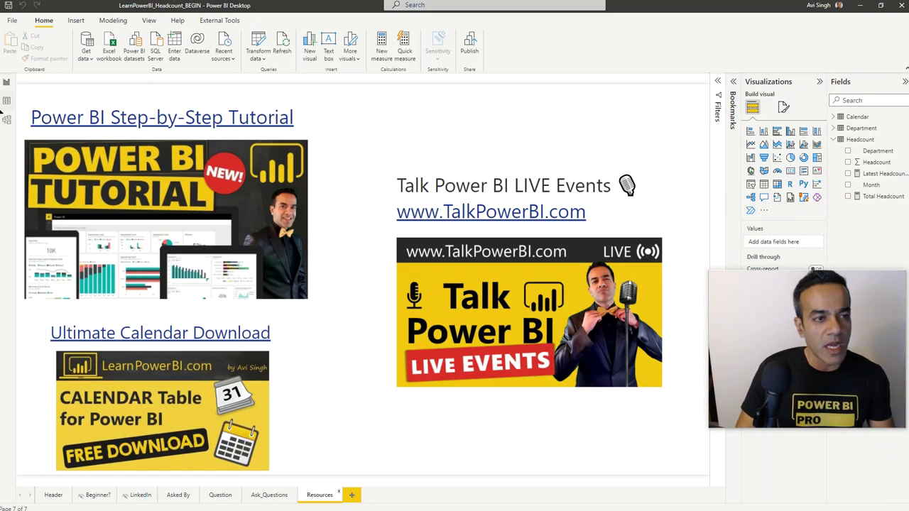
left_click(7, 100)
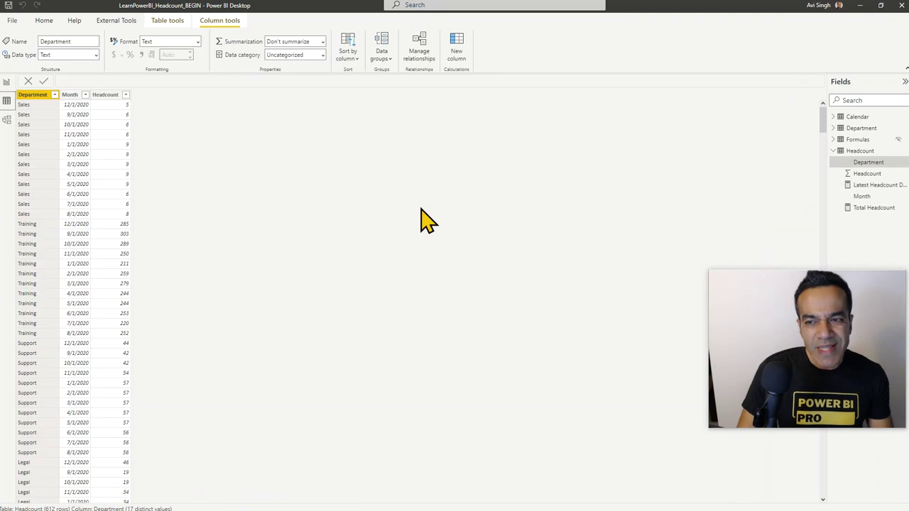
left_click(860, 118)
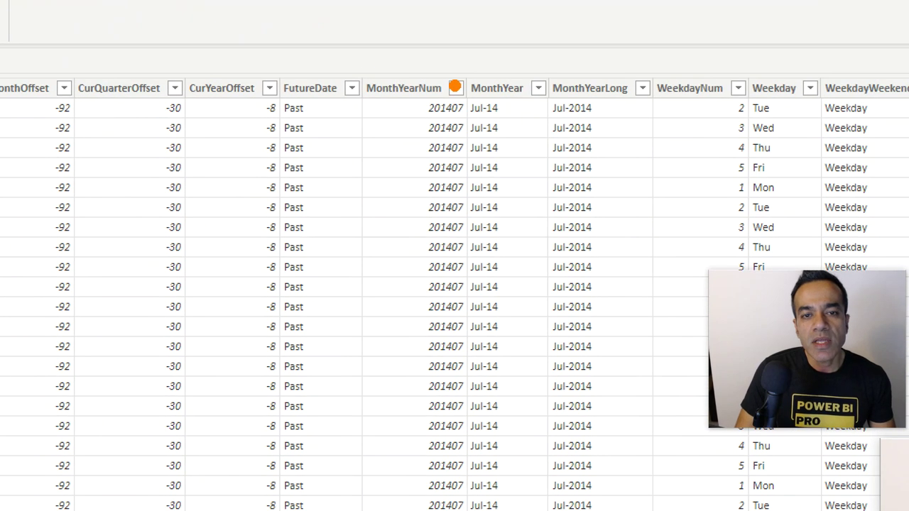
left_click_drag(358, 71, 482, 252)
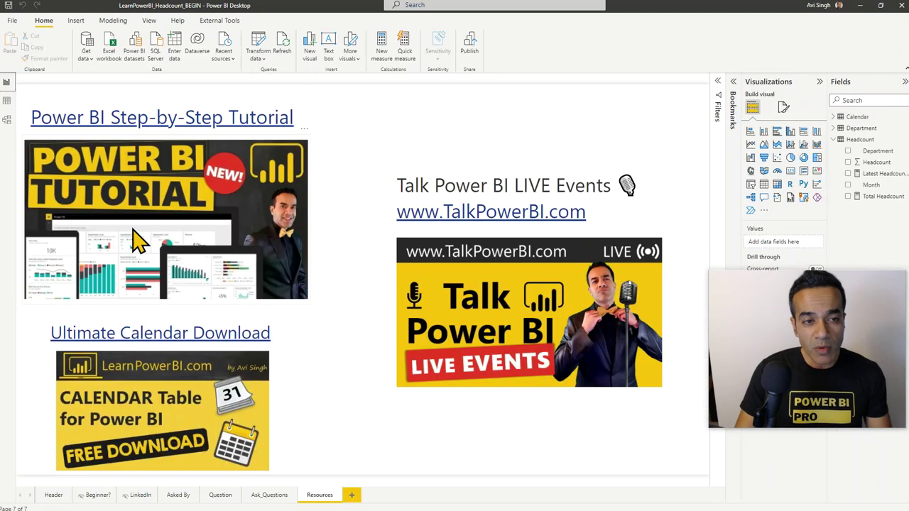
left_click(220, 495)
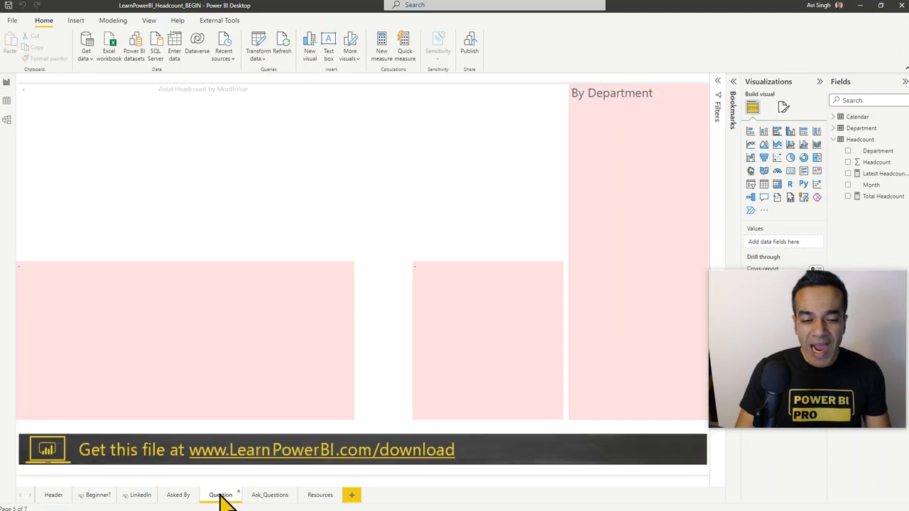
- Change the Latest Headcount DEBUG measure's active expression to MAX('Calendar'[MonthYearNum])
left_click(880, 174)
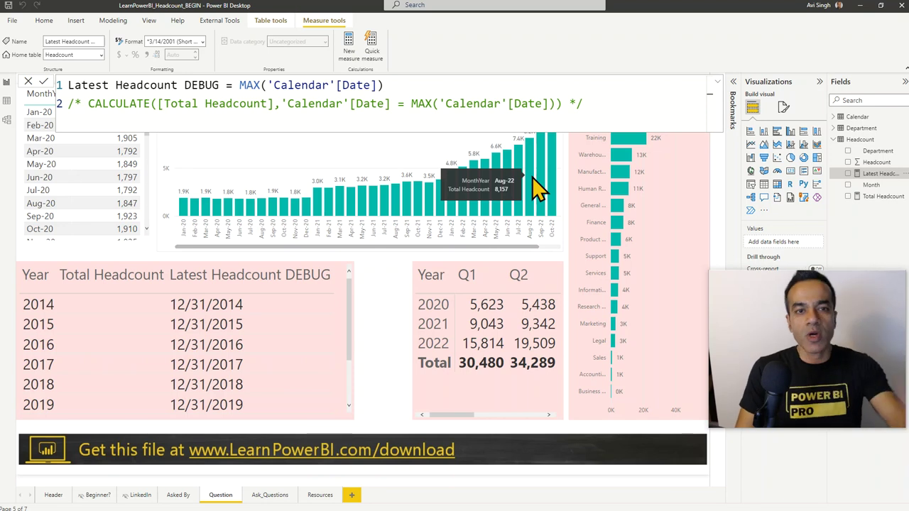
left_click(239, 86)
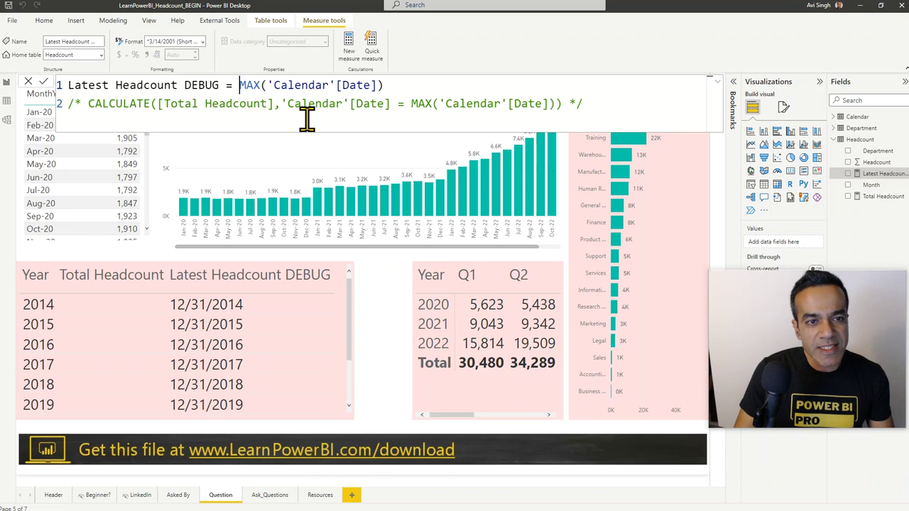
key("End")
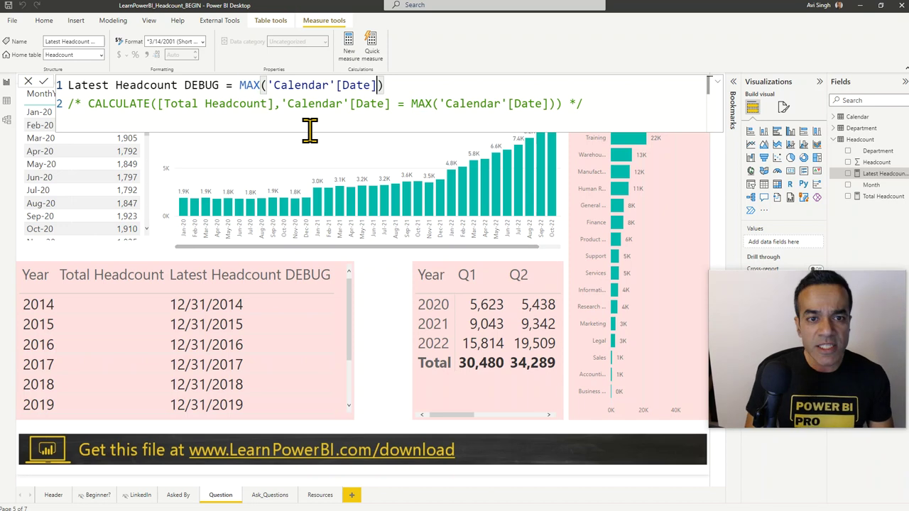
key("Left")
key("ctrl+shift+Left")
type("Month")
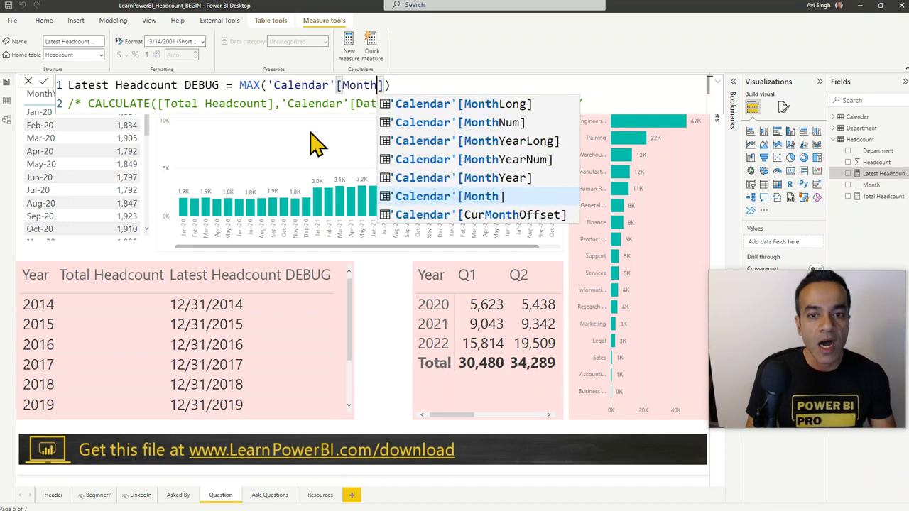
left_click(426, 160)
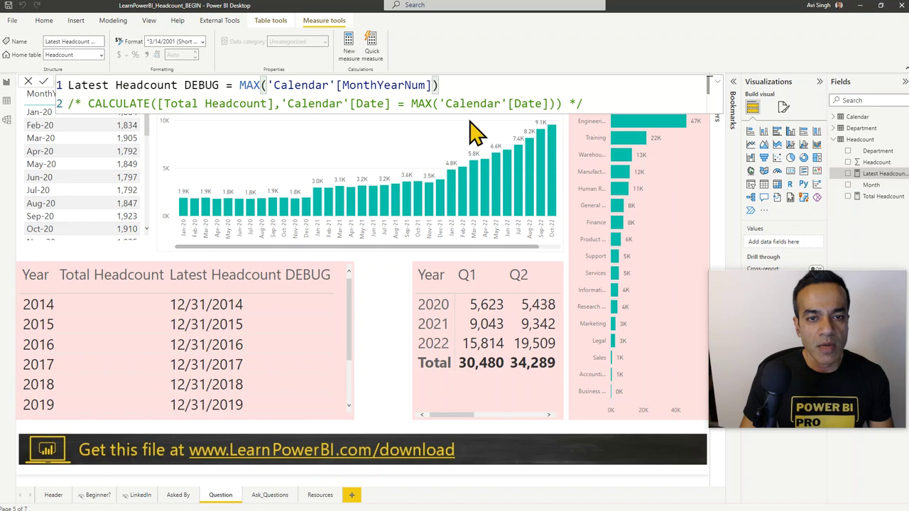
left_click(43, 83)
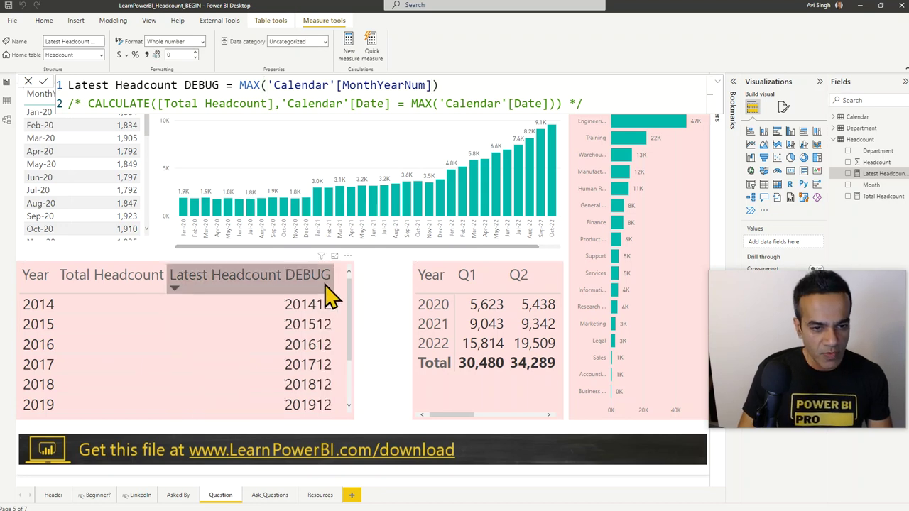
- Check the yearly table's debug values in focus mode, and compare them with the last months in the monthly chart
left_click(334, 255)
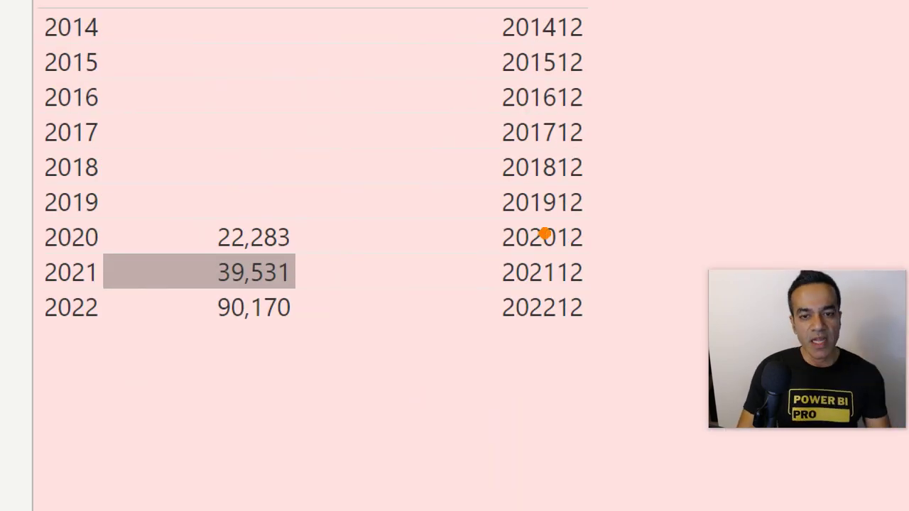
left_click_drag(486, 223, 607, 263)
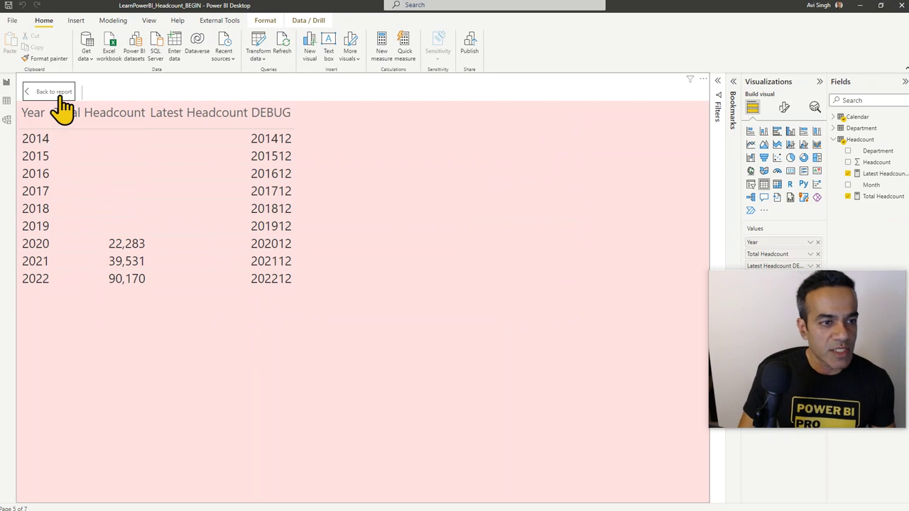
left_click(60, 97)
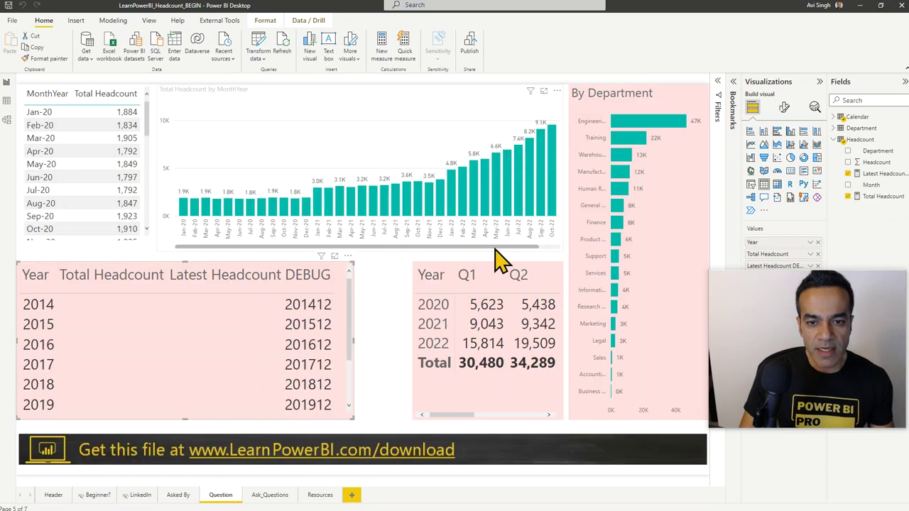
left_click_drag(496, 249, 531, 248)
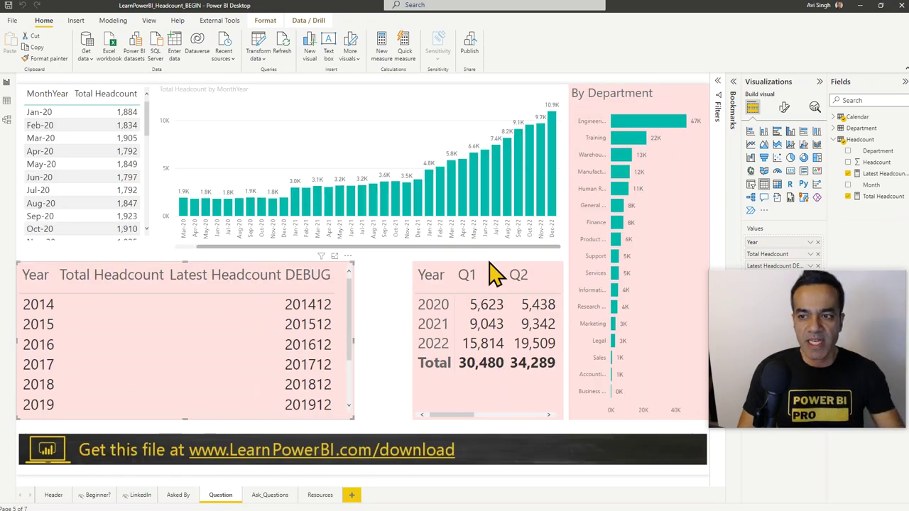
- Restore the commented CALCULATE expression as the debug measure's formula, removing the MAX test, and put its filter on a second line
left_click(887, 174)
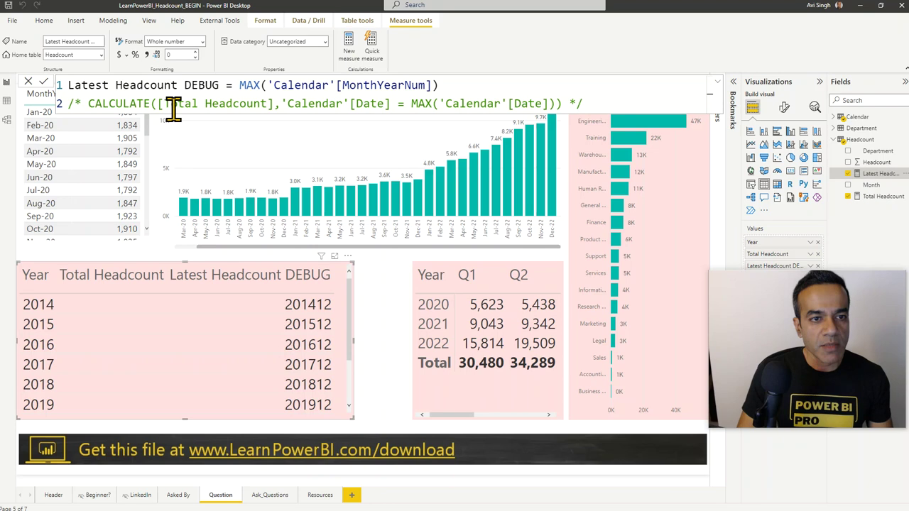
key("shift+End")
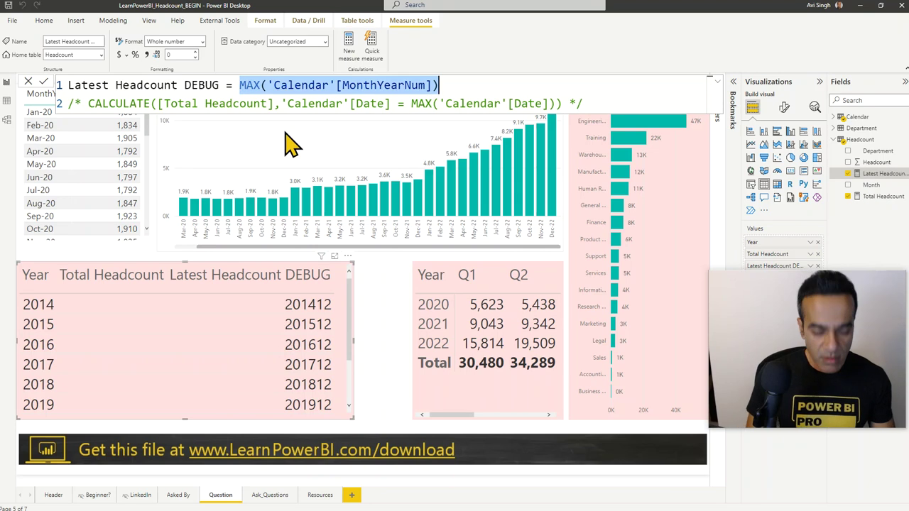
key("Delete")
key("Delete")
key("Delete")
key("Delete")
key("Delete")
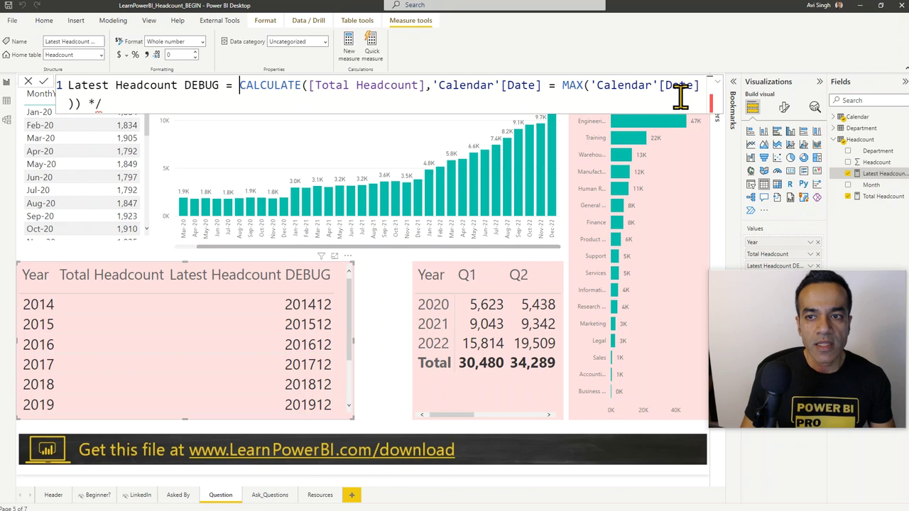
left_click(711, 83)
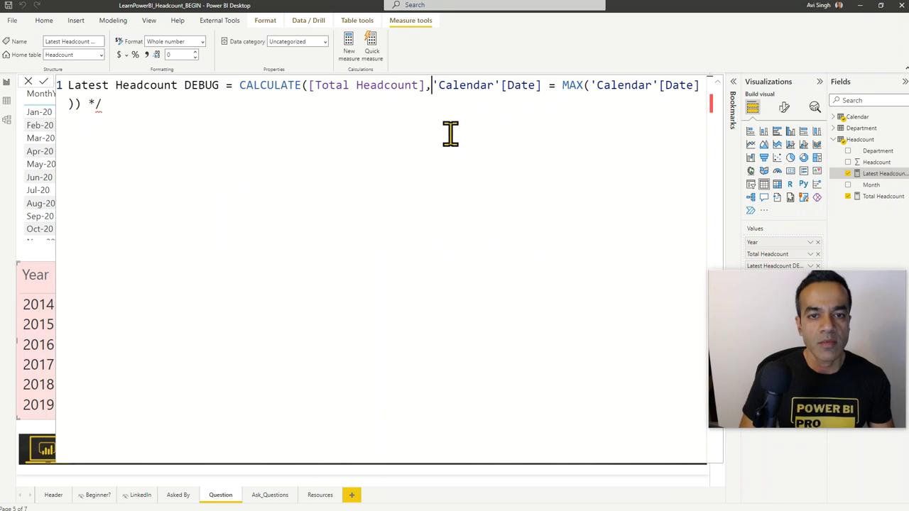
key("shift+Return")
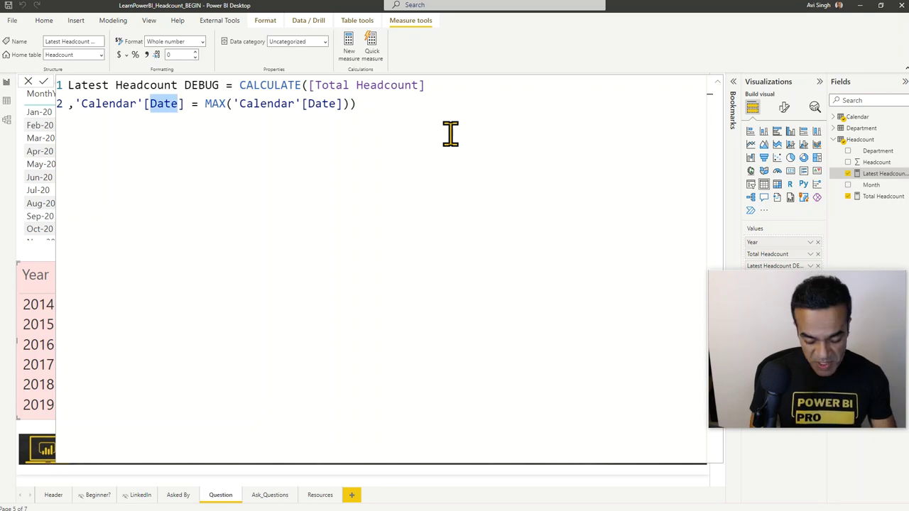
- Change the measure's filter to 'Calendar'[MonthYearNum] = MAX('Calendar'[MonthYearNum]), and rename the measure Latest Headcount
type("Mon")
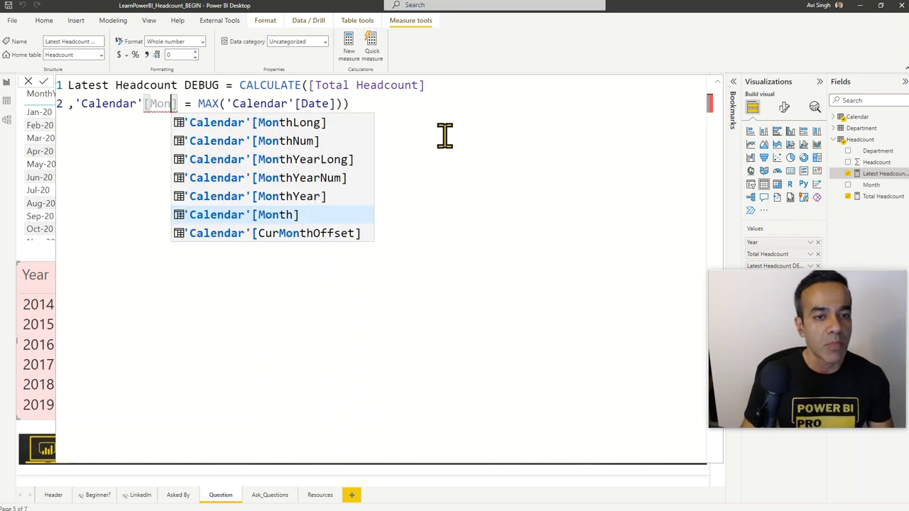
left_click(337, 176)
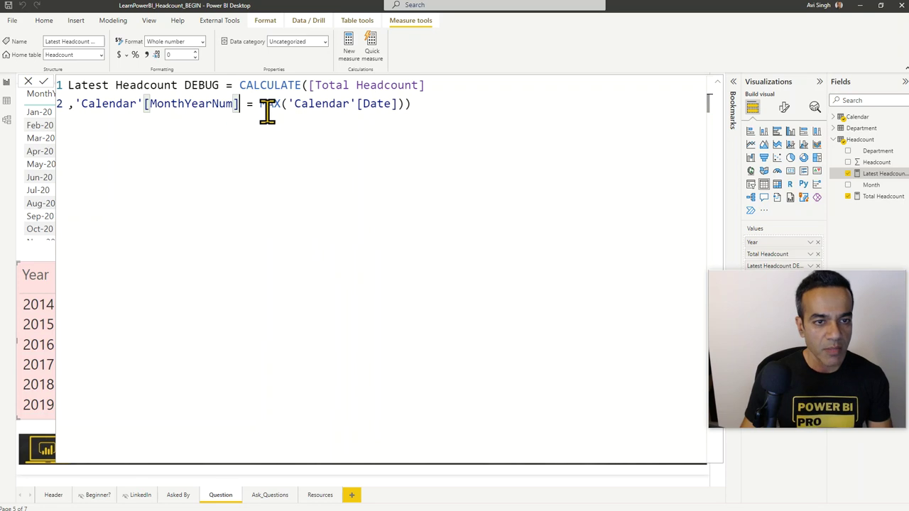
triple_click(376, 104)
double_click(376, 103)
type("Month")
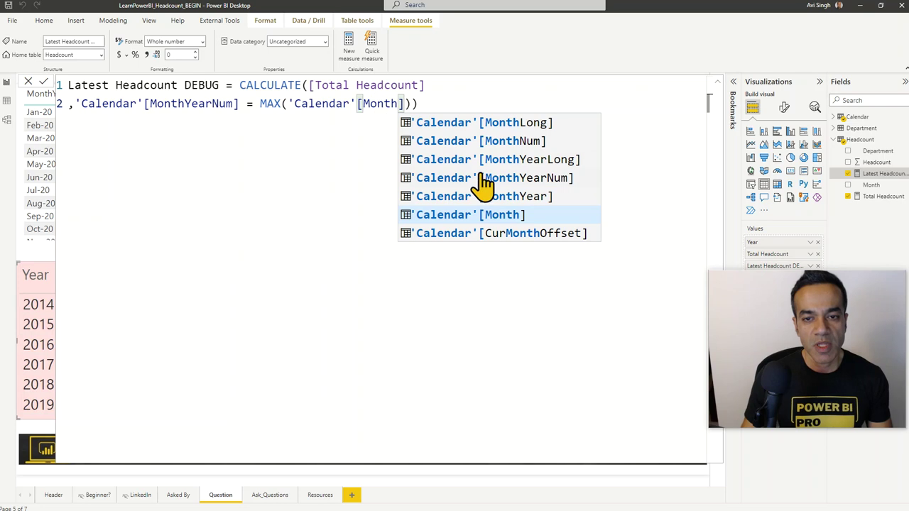
left_click(481, 179)
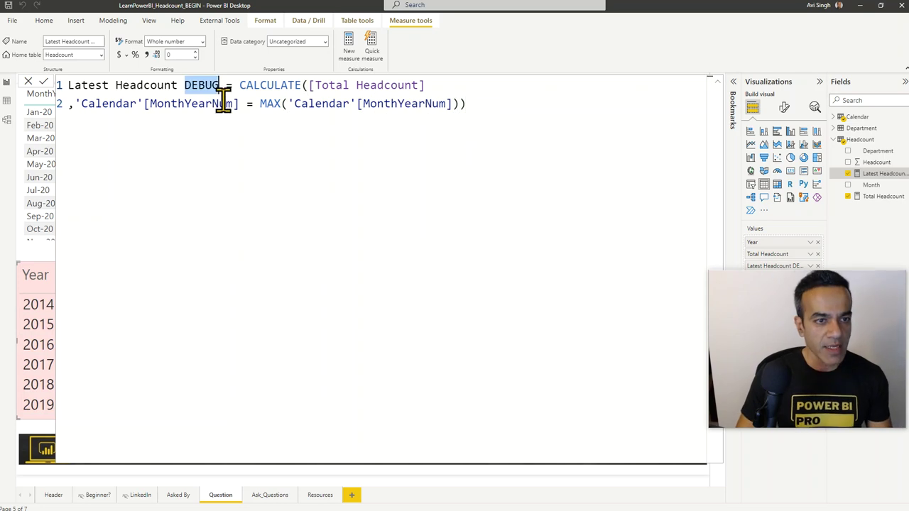
key("BackSpace")
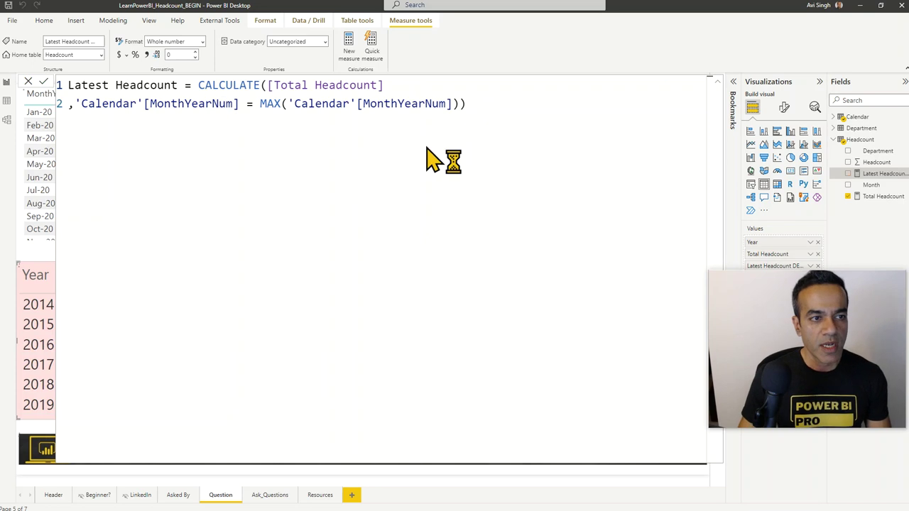
left_click(718, 82)
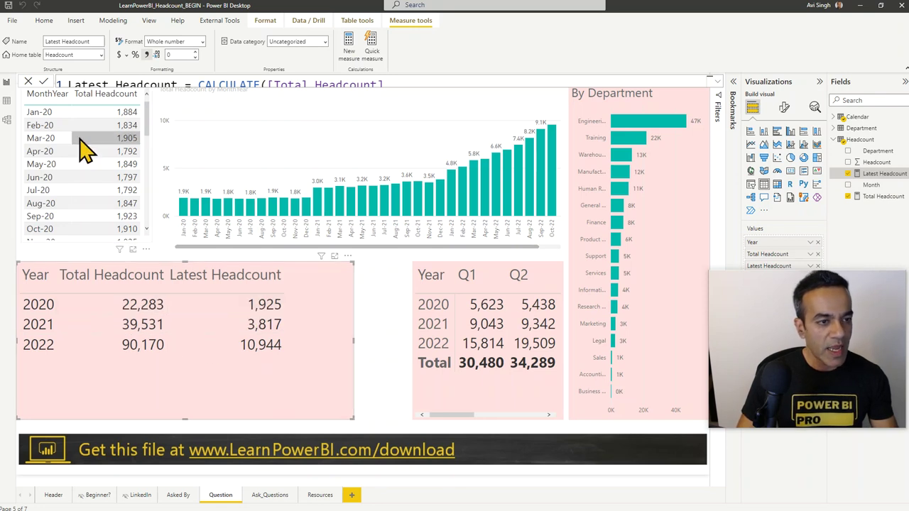
- Check Latest Headcount for 2020 and 2021 against the December figures by cross-highlighting each year, and clear the selection
scroll(85, 152, "down", 1)
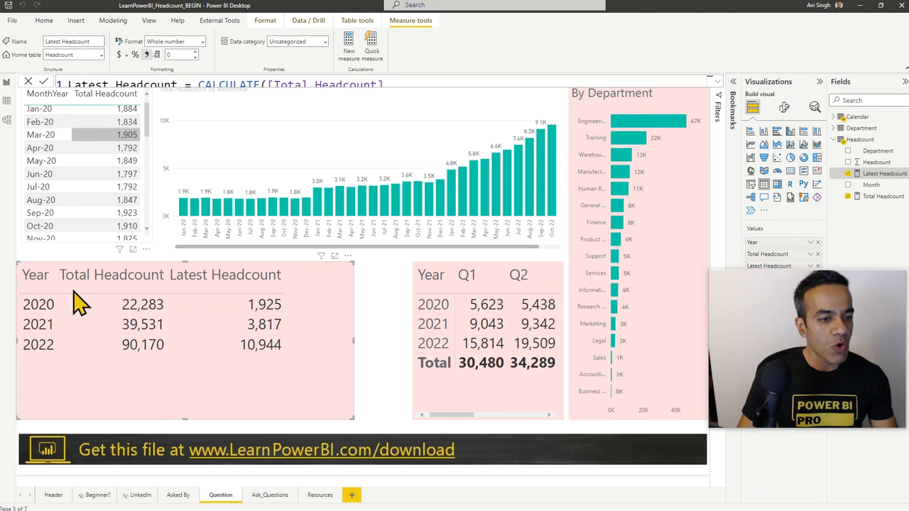
left_click(48, 310)
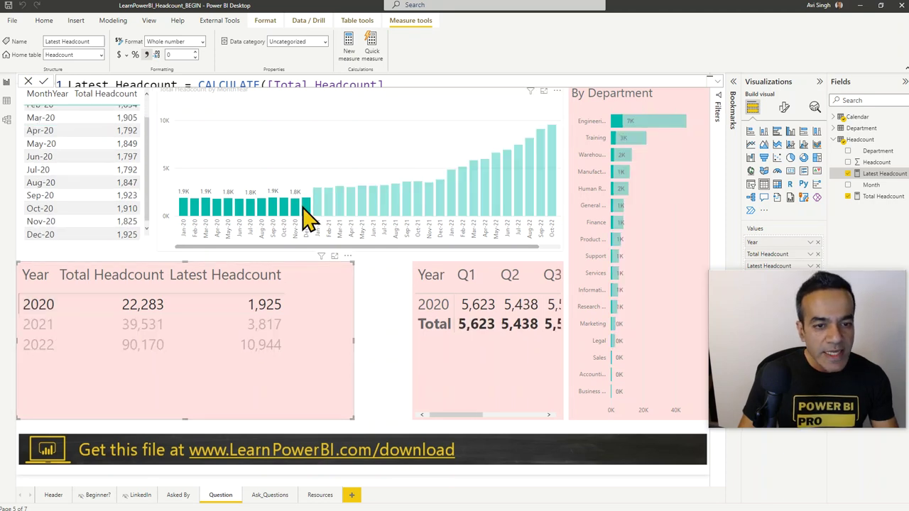
mouse_move(309, 219)
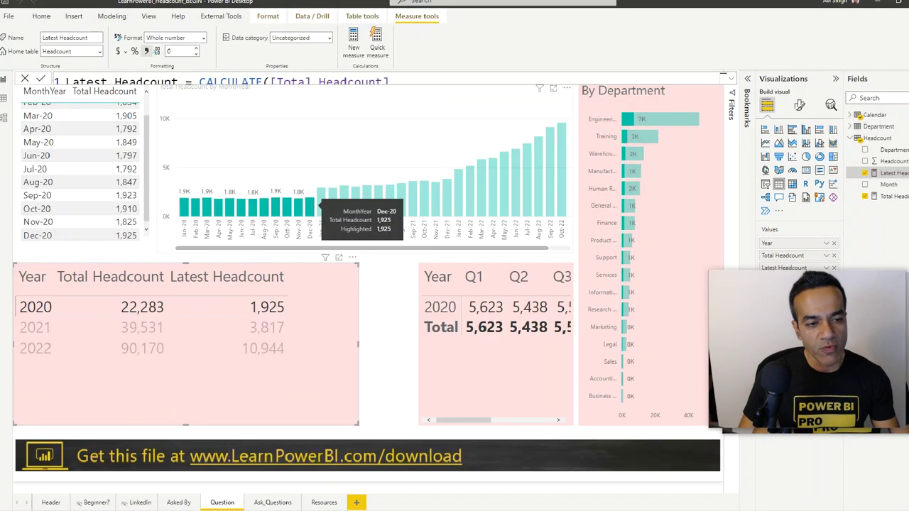
left_click(52, 329)
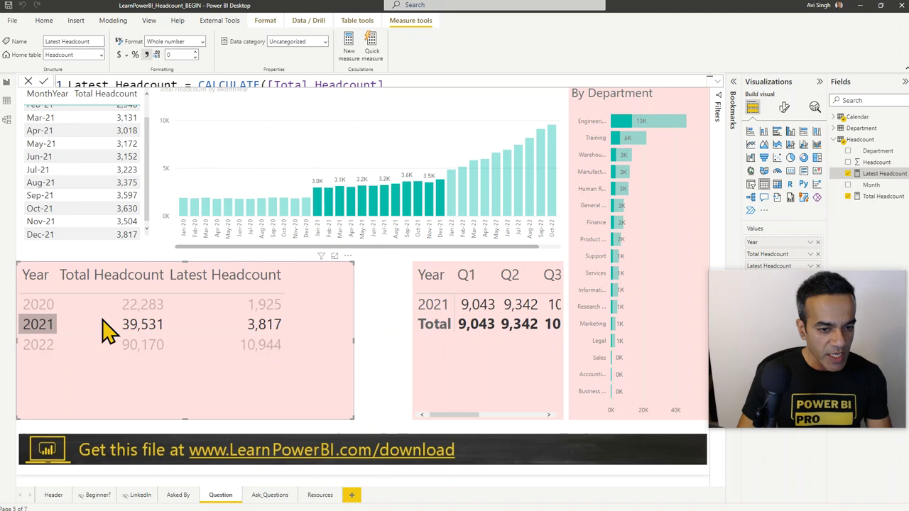
left_click(213, 390)
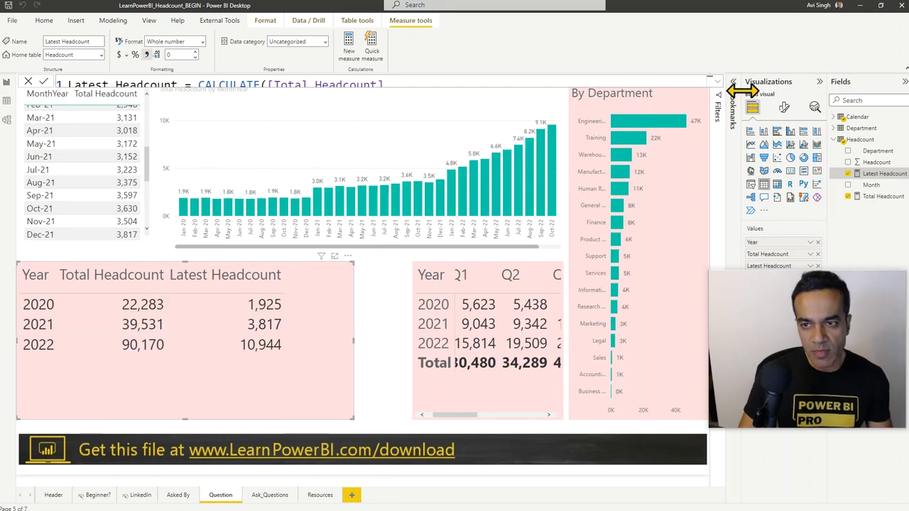
- Select the By Department chart and review the full formula of its Latest Headcount measure
left_click(820, 81)
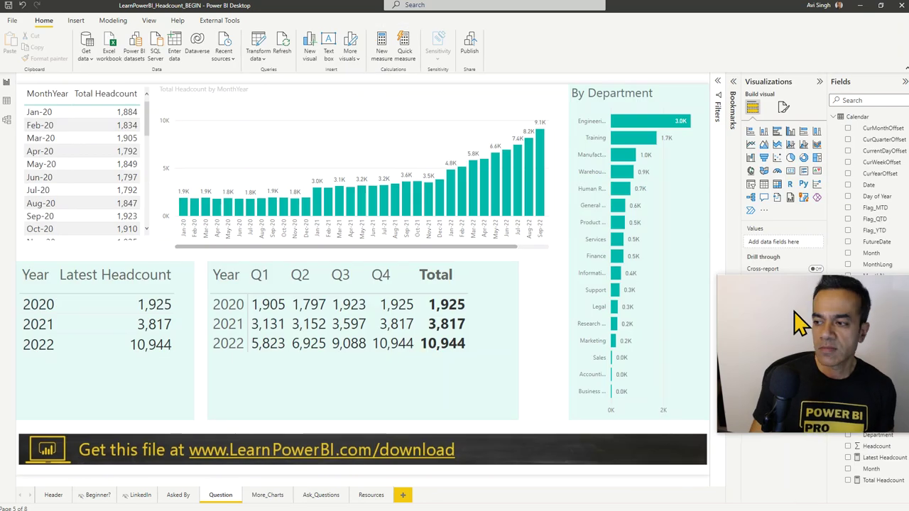
mouse_move(403, 346)
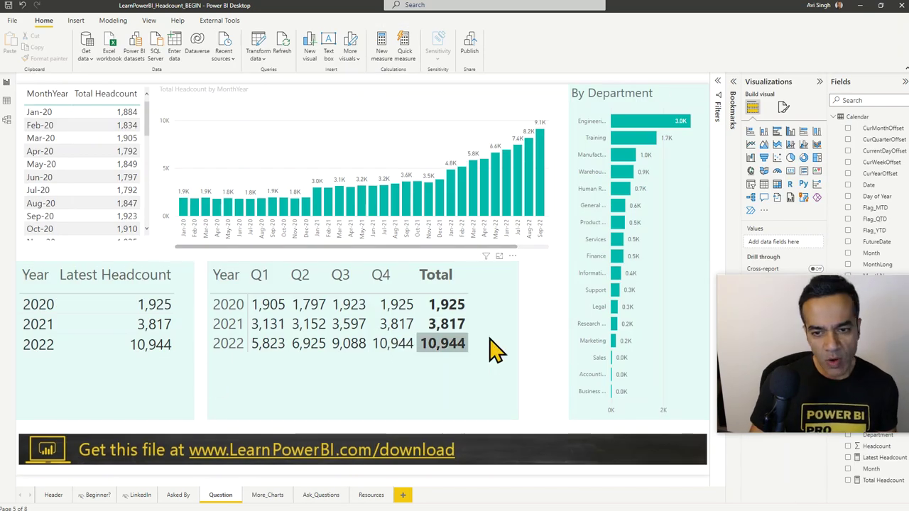
left_click(661, 368)
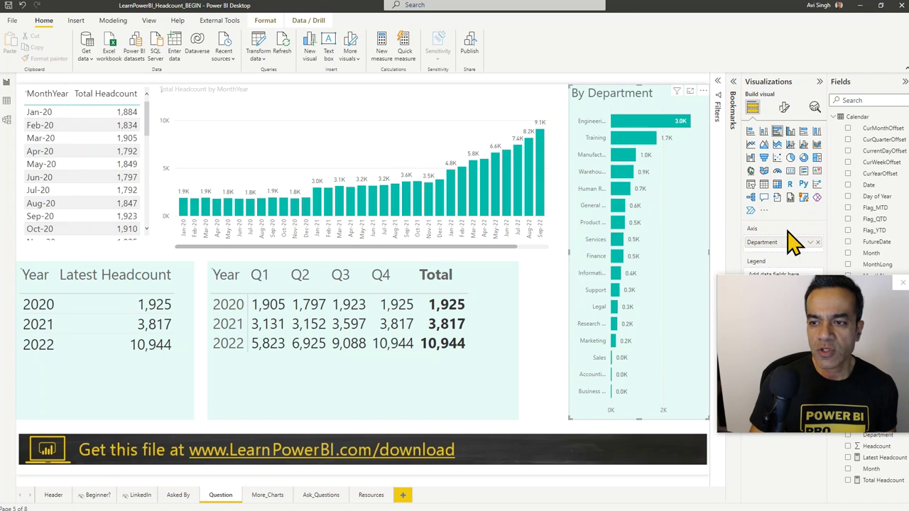
left_click(840, 118)
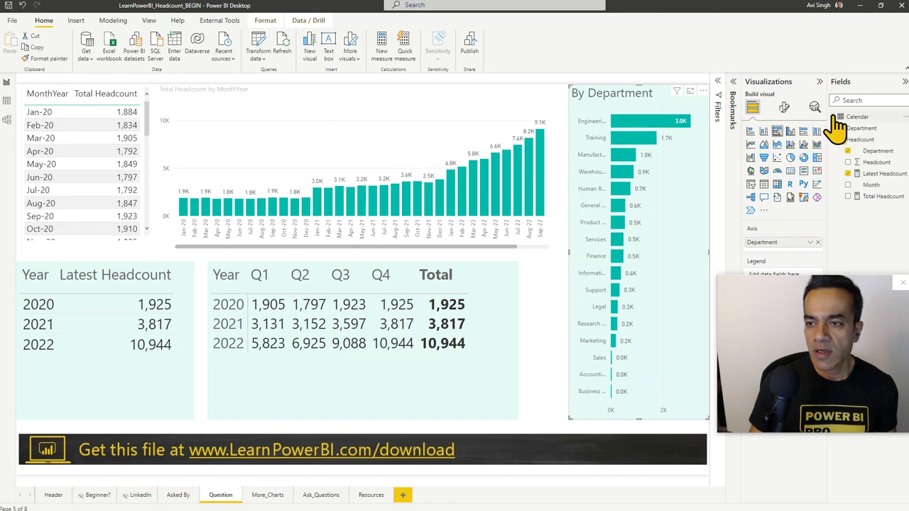
left_click(884, 174)
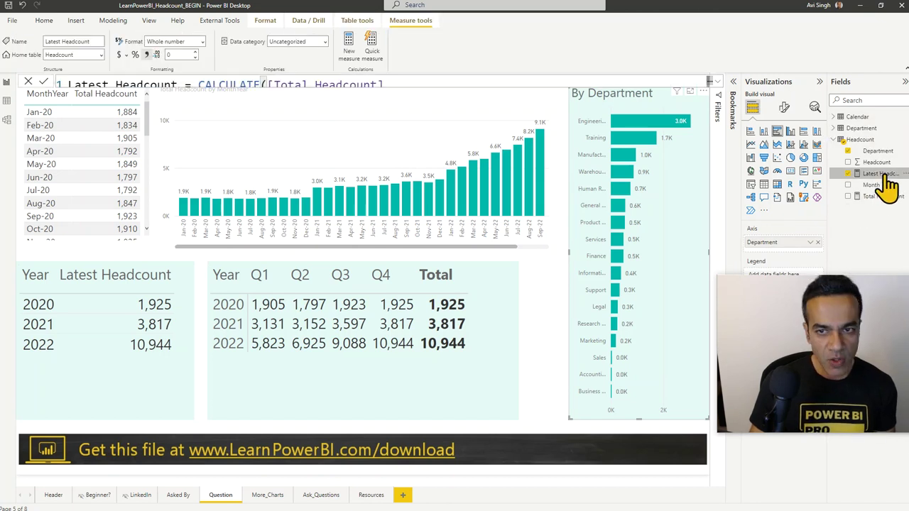
left_click(714, 84)
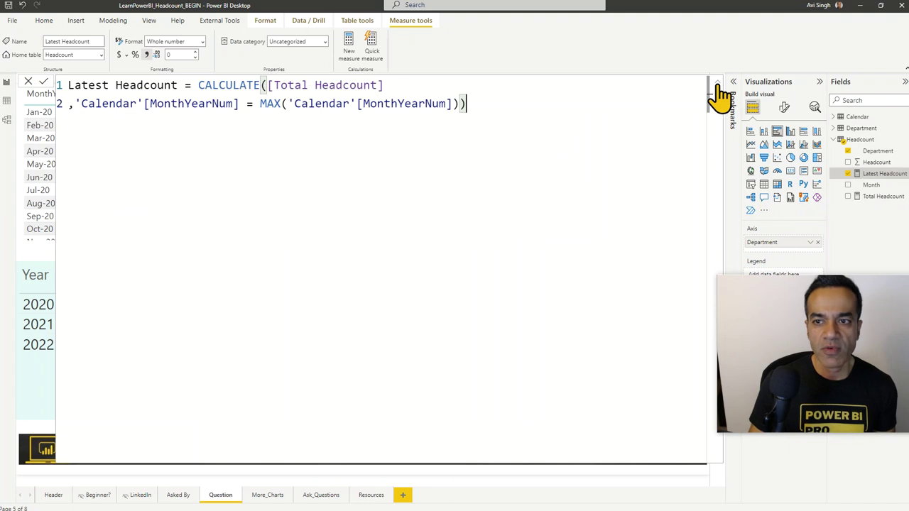
left_click(716, 83)
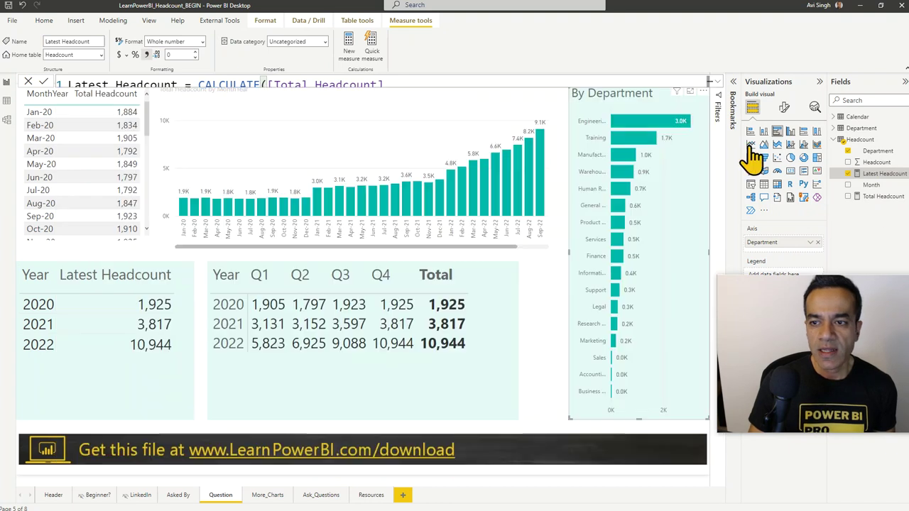
- Filter the report page by 2020 and by 2021 from the yearly table, and clear the selection
left_click(114, 358)
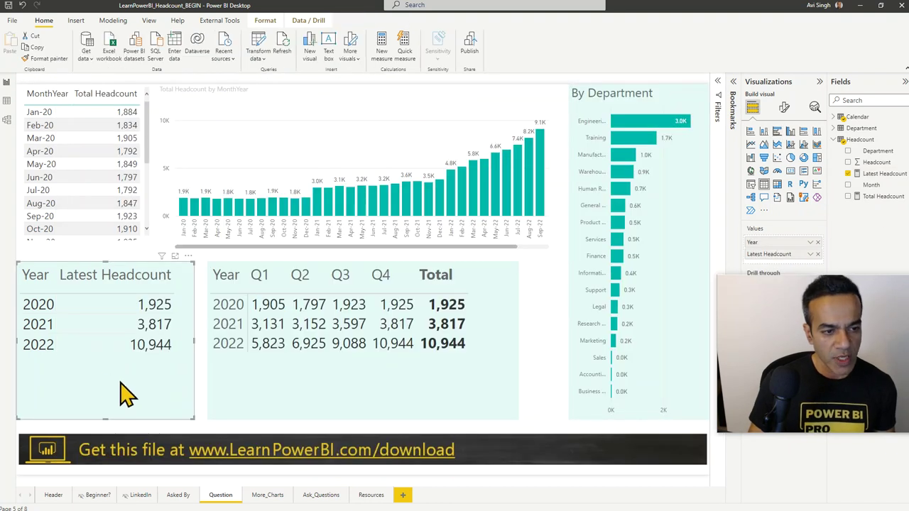
left_click(52, 316)
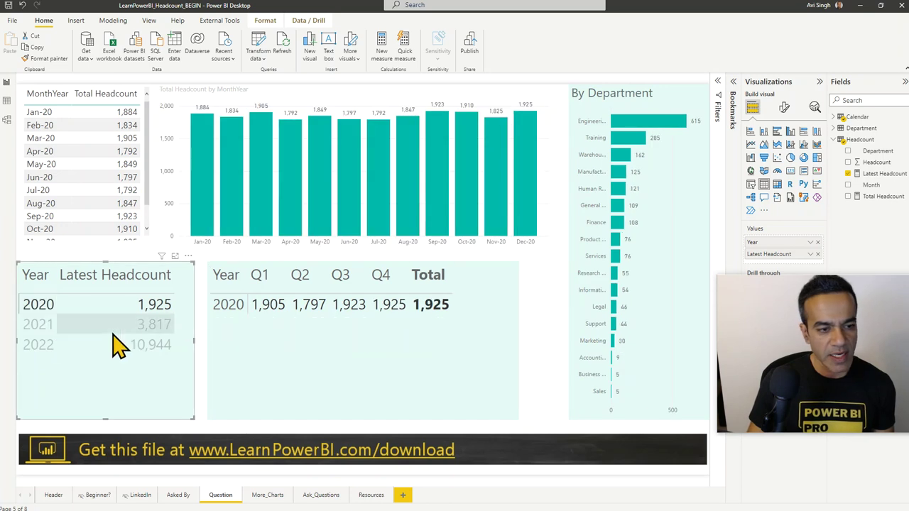
left_click(48, 328)
left_click(60, 365)
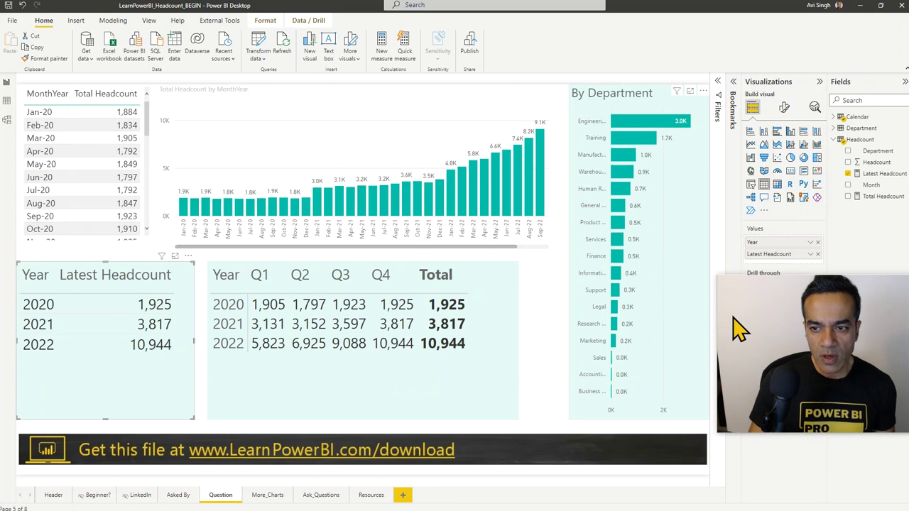
left_click_drag(783, 284, 750, 316)
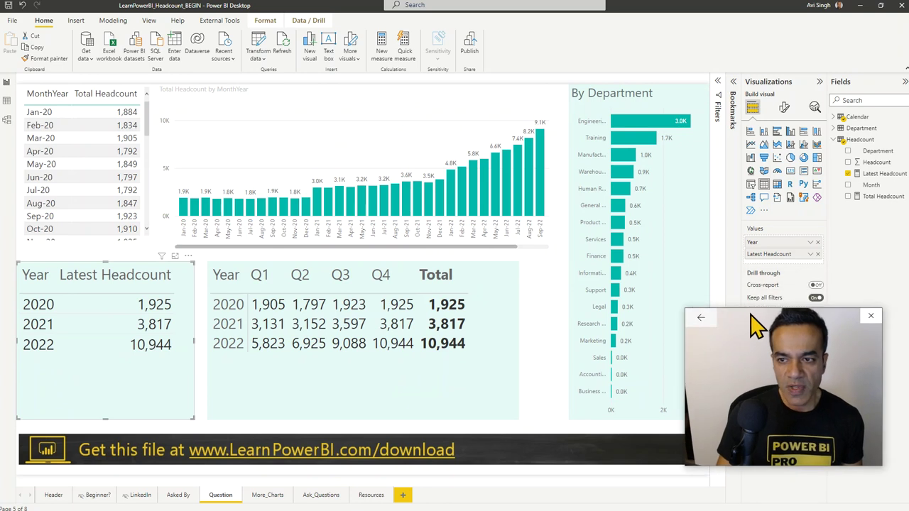
left_click(785, 108)
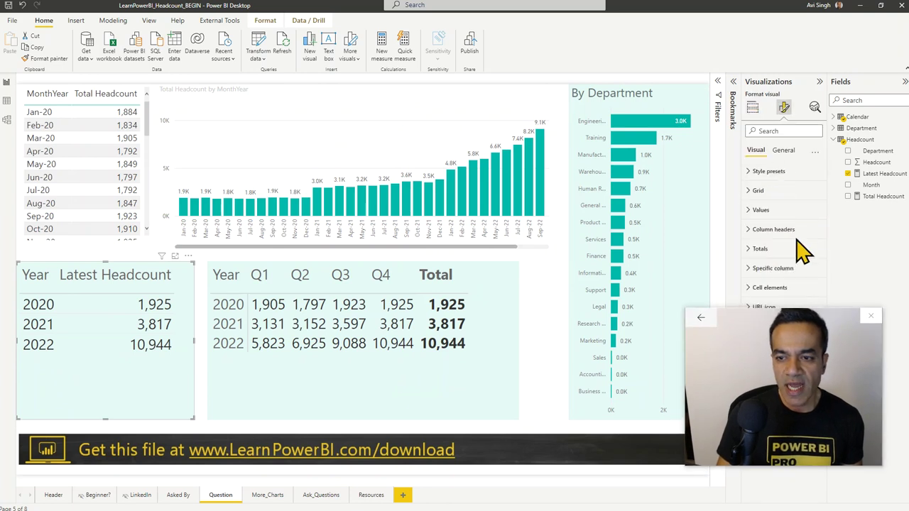
left_click(754, 108)
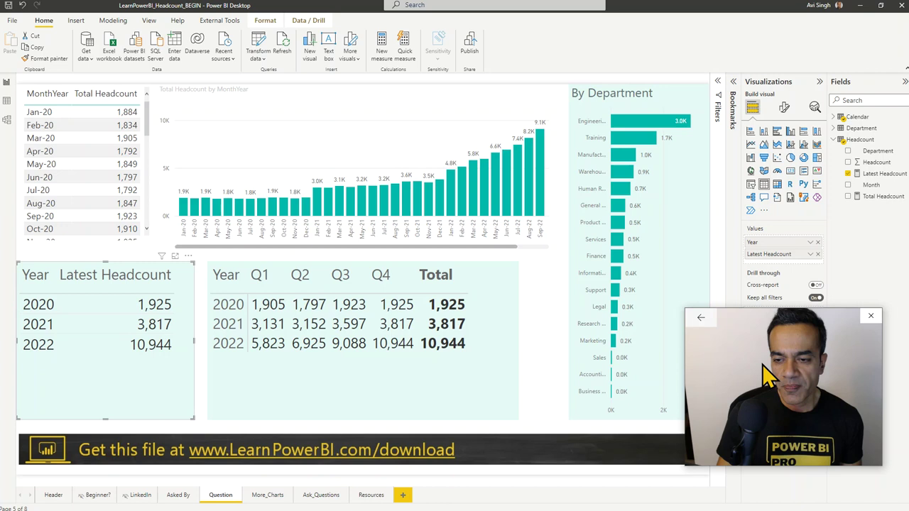
left_click_drag(777, 321, 618, 358)
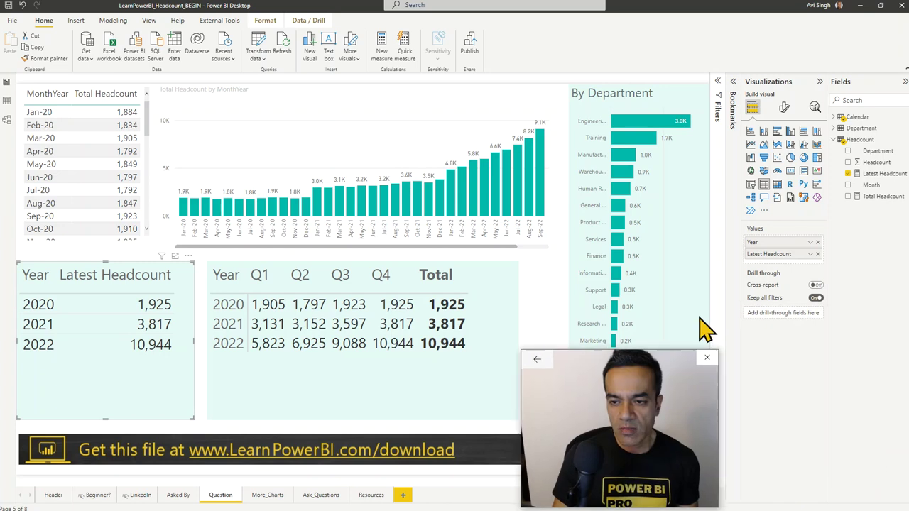
- Move Quarter from the matrix's columns to its rows beneath Year, and add the Calendar table's Month field below Quarter
left_click(513, 349)
left_click_drag(777, 279, 778, 257)
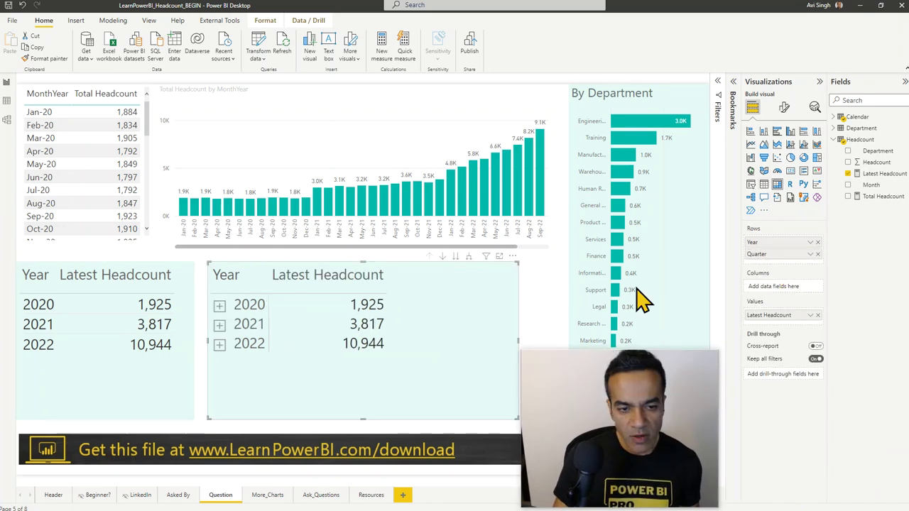
left_click(840, 118)
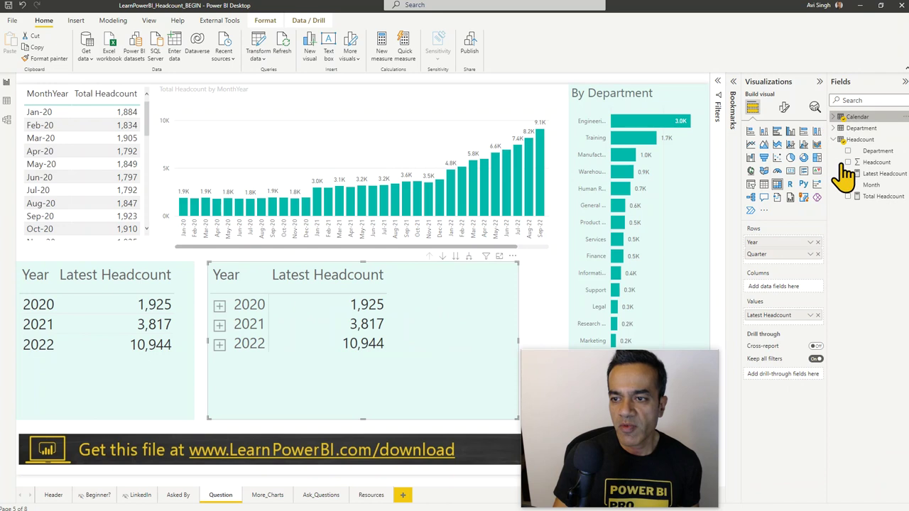
left_click(838, 118)
left_click_drag(879, 254, 811, 266)
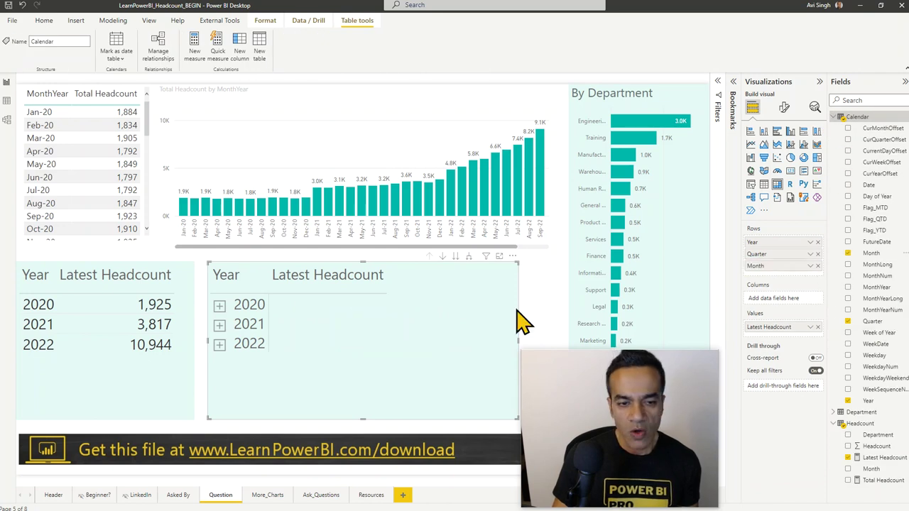
- Expand 2022 in the matrix to its quarters, and compare Q1 and the full year with the monthly figures through cross-filtering
left_click(219, 305)
left_click(219, 305)
left_click(220, 345)
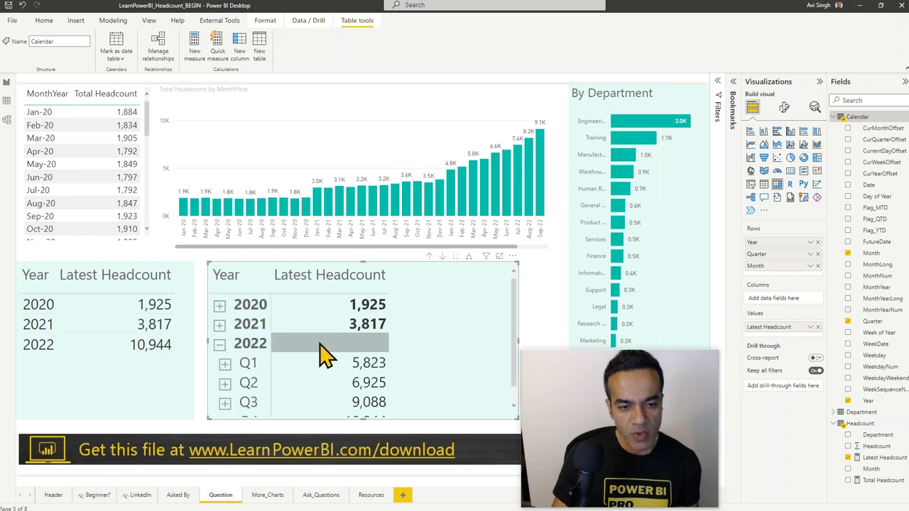
scroll(321, 351, "down", 1)
left_click(359, 352)
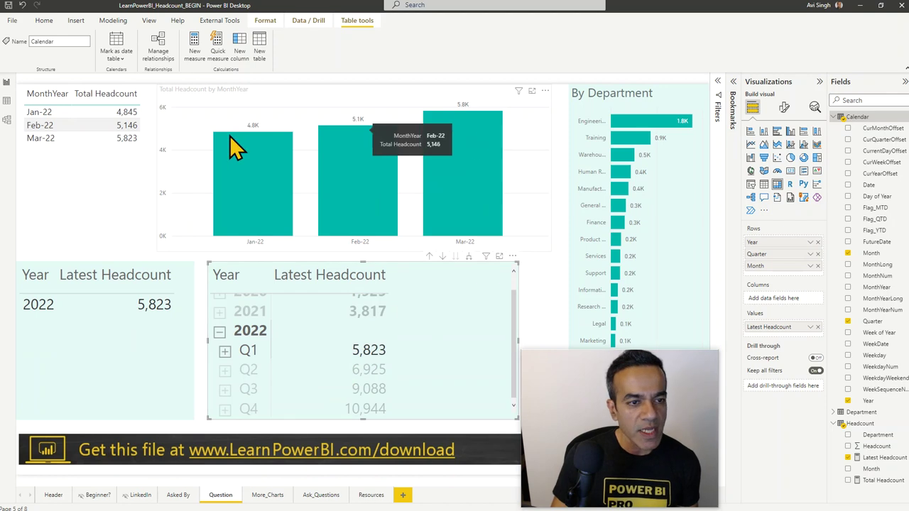
left_click(256, 339)
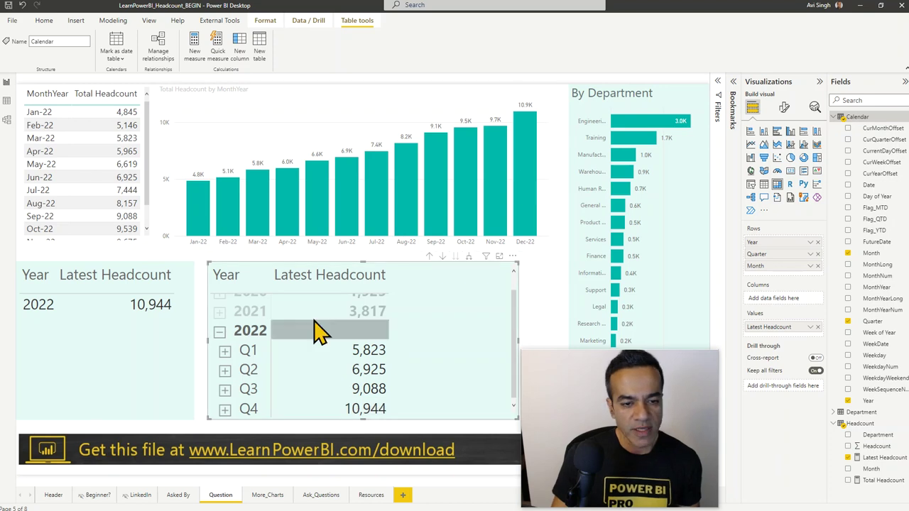
- Clear the 2022 selection, cross-filter the page by the Engineering department, and remove that filter
left_click(668, 191)
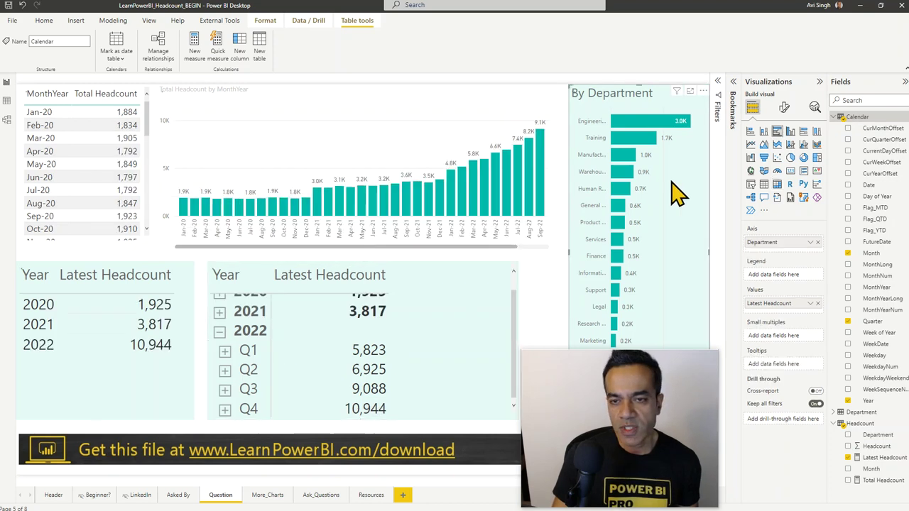
left_click(667, 122)
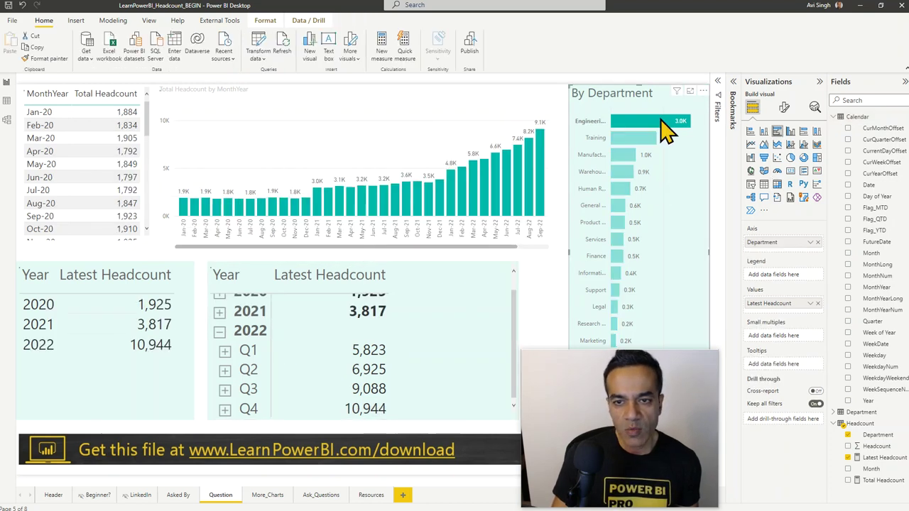
left_click(459, 131)
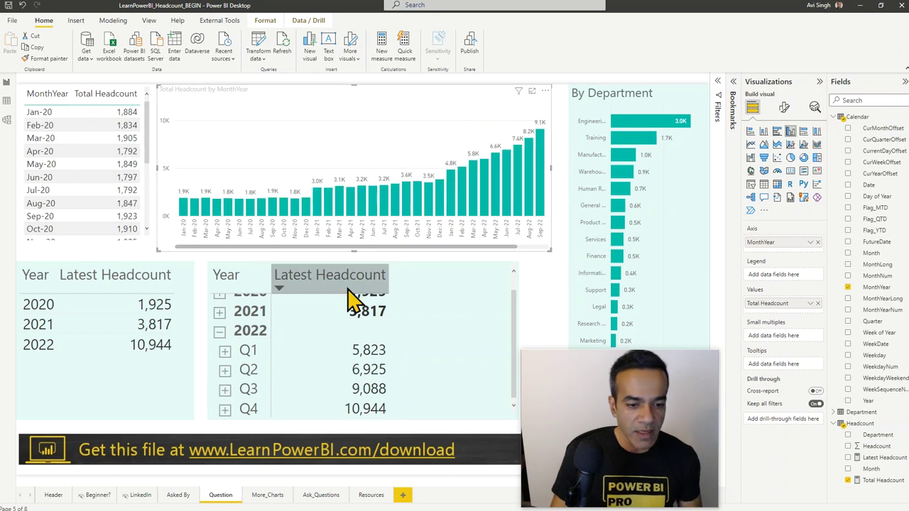
- Compare the monthly headcount lines per year on the More_Charts page for each of the four largest departments
left_click(268, 495)
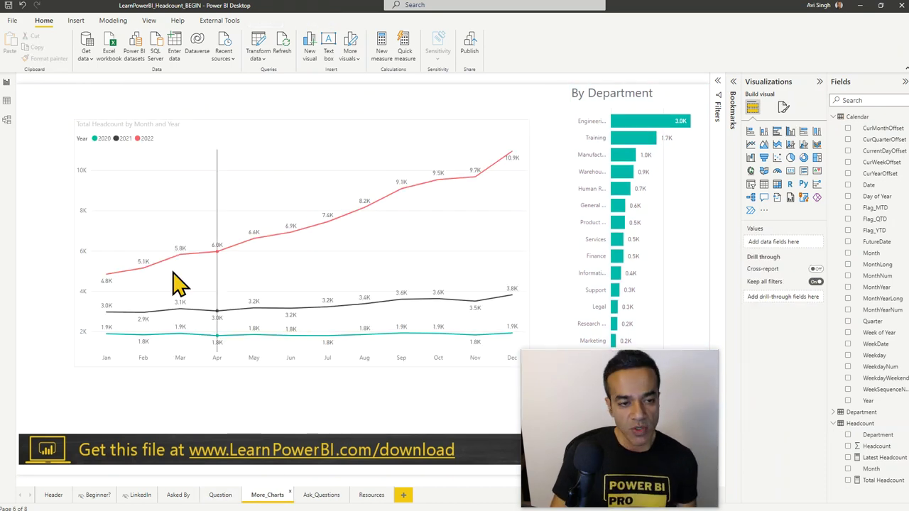
left_click(635, 125)
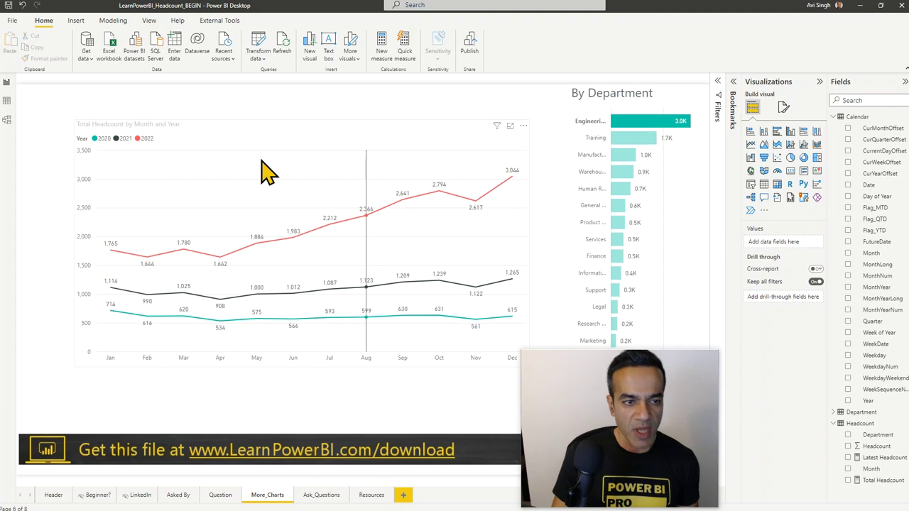
left_click(642, 137)
left_click(625, 154)
left_click(624, 172)
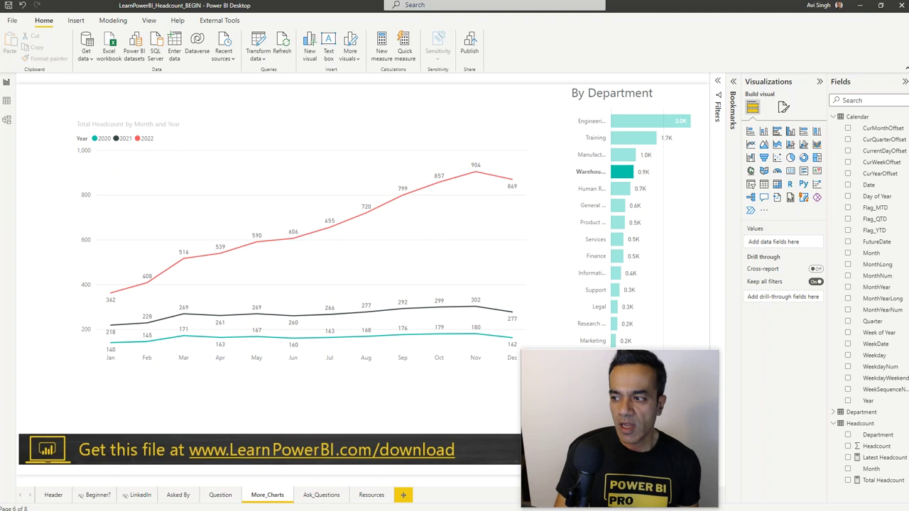
- Look through the Asked By, Question and More_Charts report pages, and bring up the Ask_Questions page
left_click(178, 497)
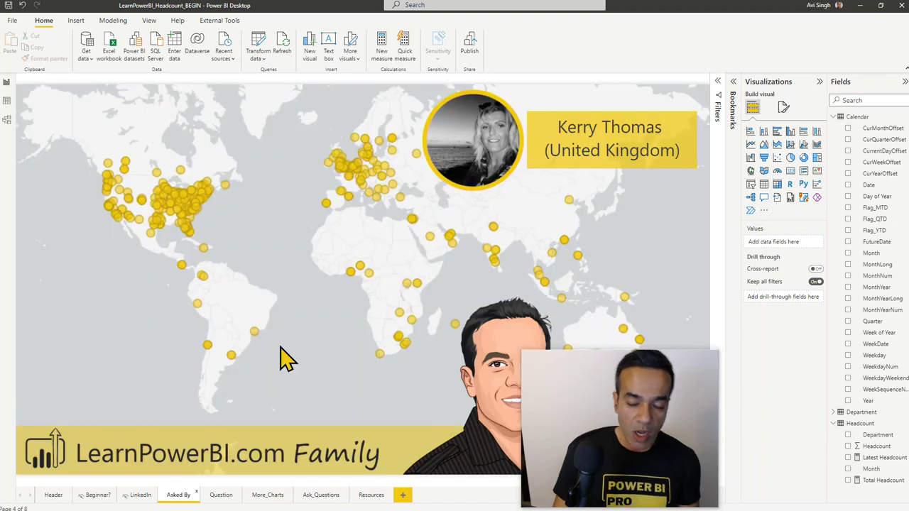
left_click_drag(608, 367, 772, 293)
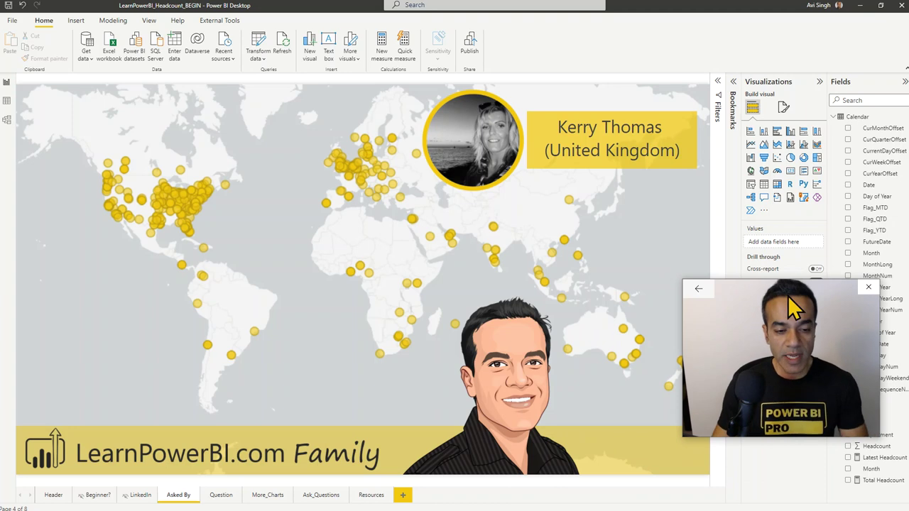
left_click(221, 495)
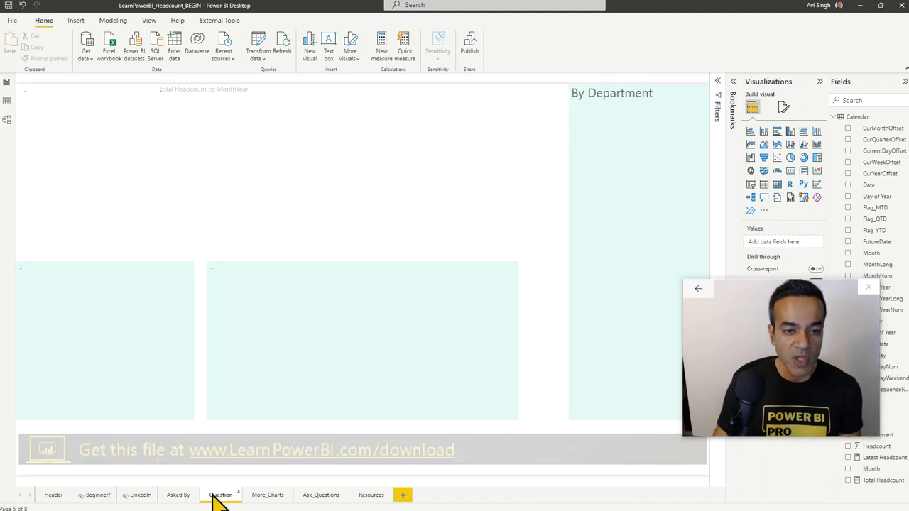
left_click(264, 495)
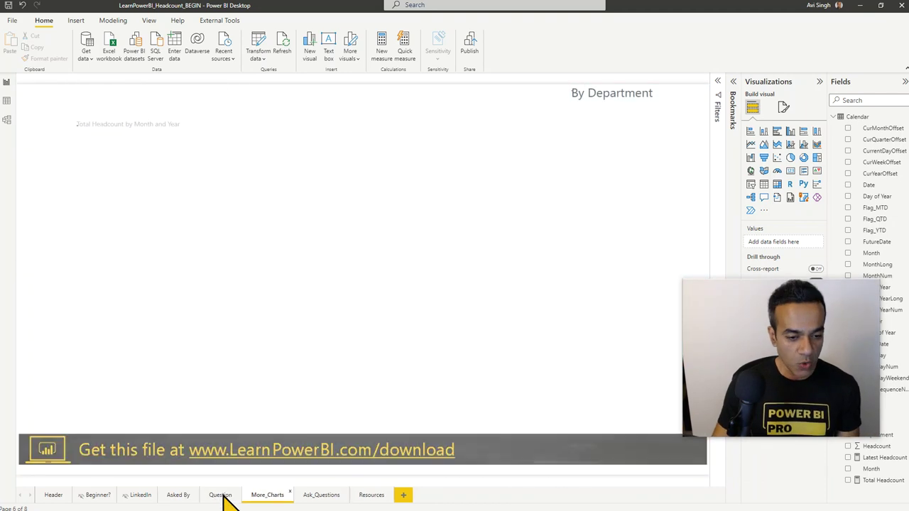
left_click(178, 495)
left_click(320, 495)
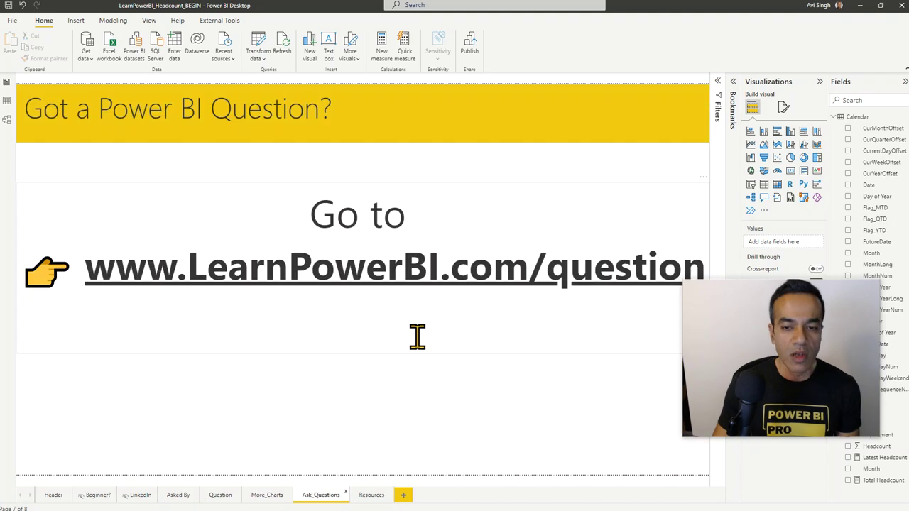
left_click_drag(780, 289, 795, 304)
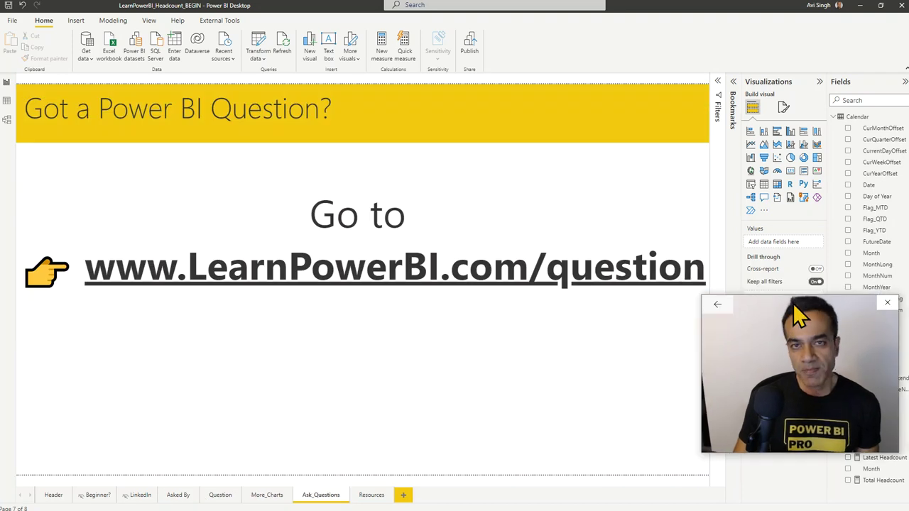